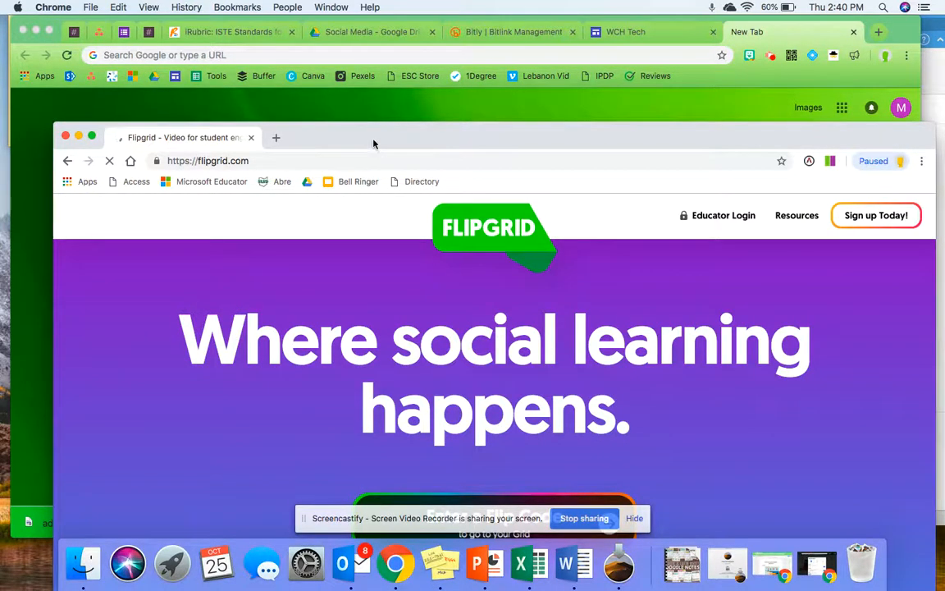
# Log in to Flipgrid as an educator with the existing school Google account.
pyautogui.moveTo(376, 143); pyautogui.dragTo(363, 59)
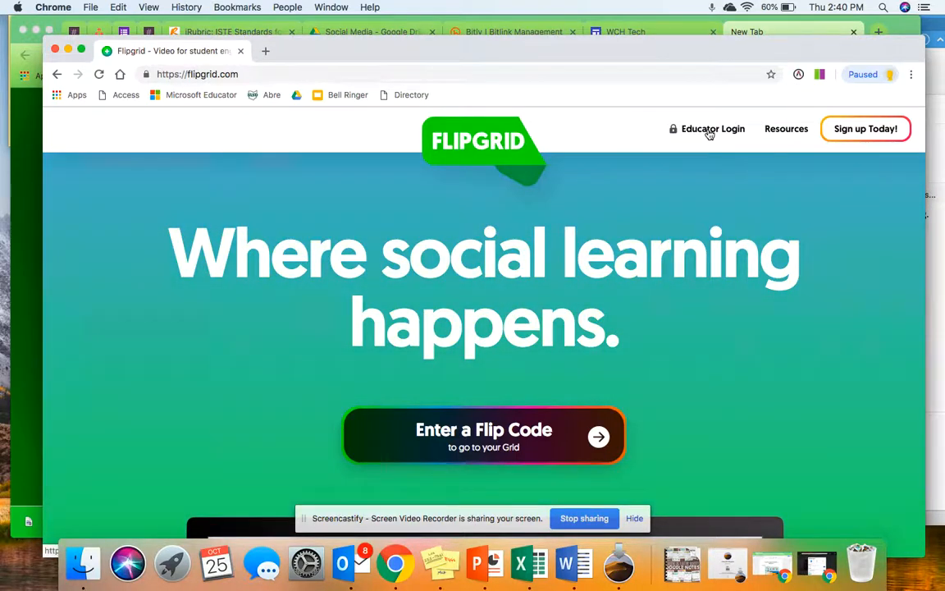
pyautogui.click(709, 130)
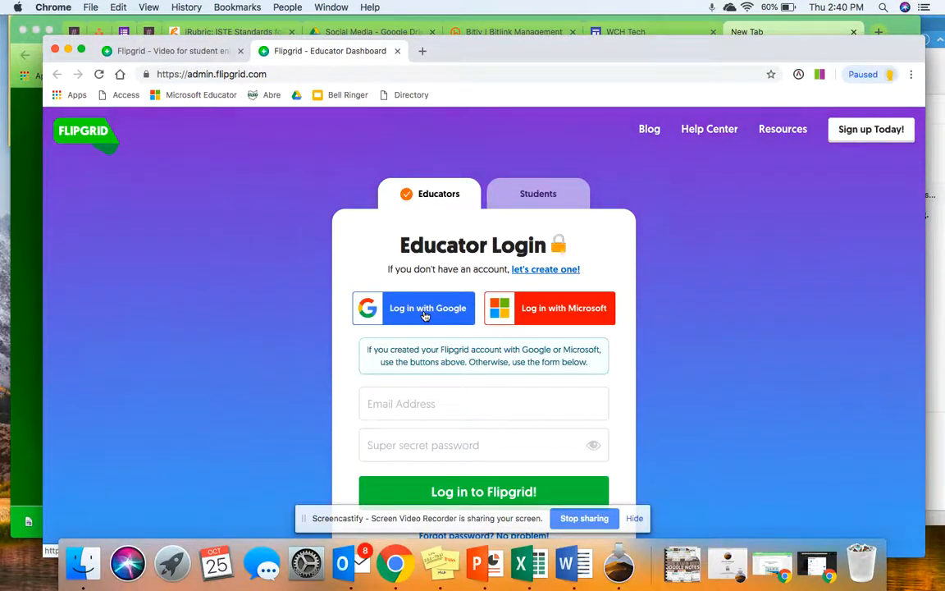
pyautogui.click(425, 316)
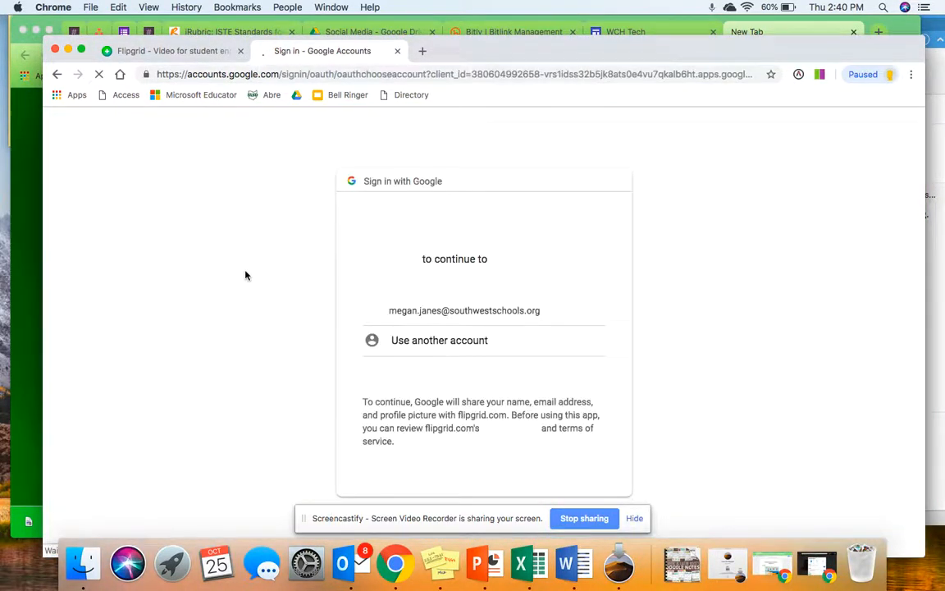
pyautogui.click(432, 310)
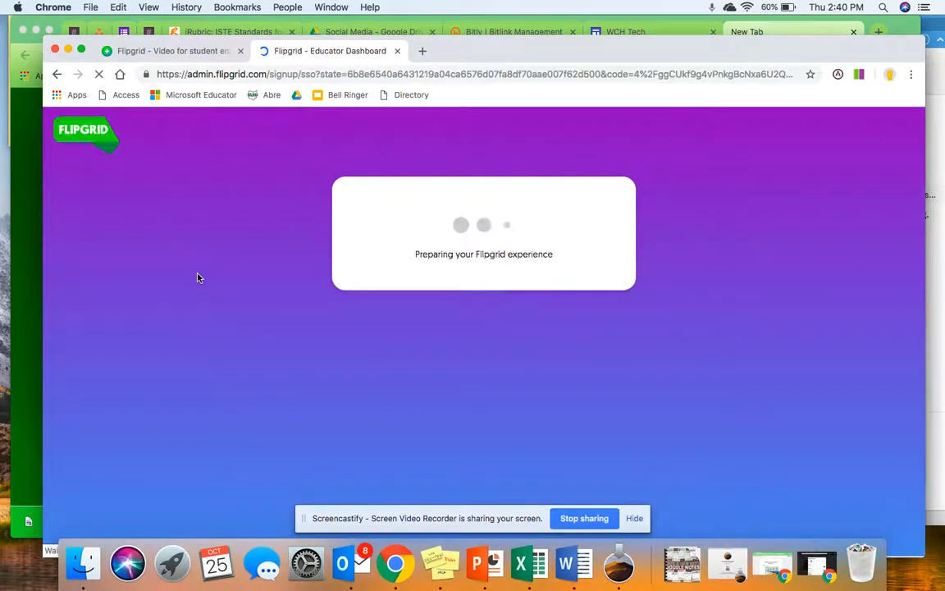
# Set the country to United States and the state to Ohio in the educator sign-up form.
pyautogui.scroll(-2, 197, 278)
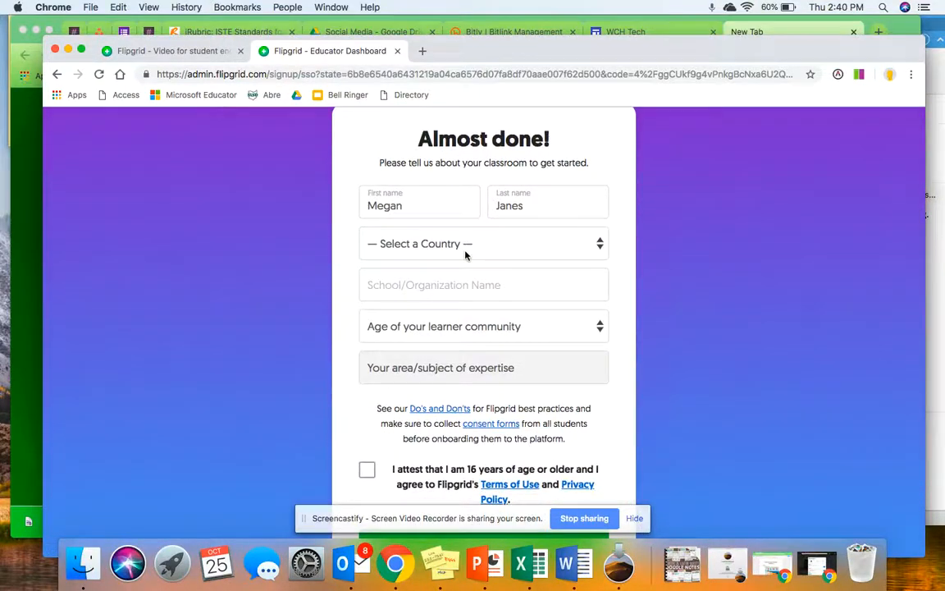
pyautogui.click(423, 244)
pyautogui.click(391, 264)
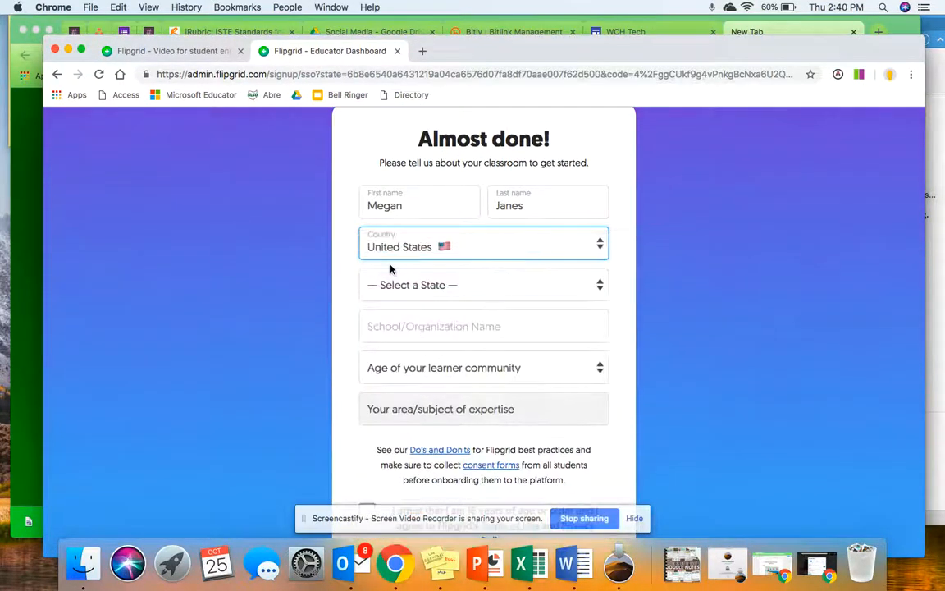
pyautogui.click(402, 285)
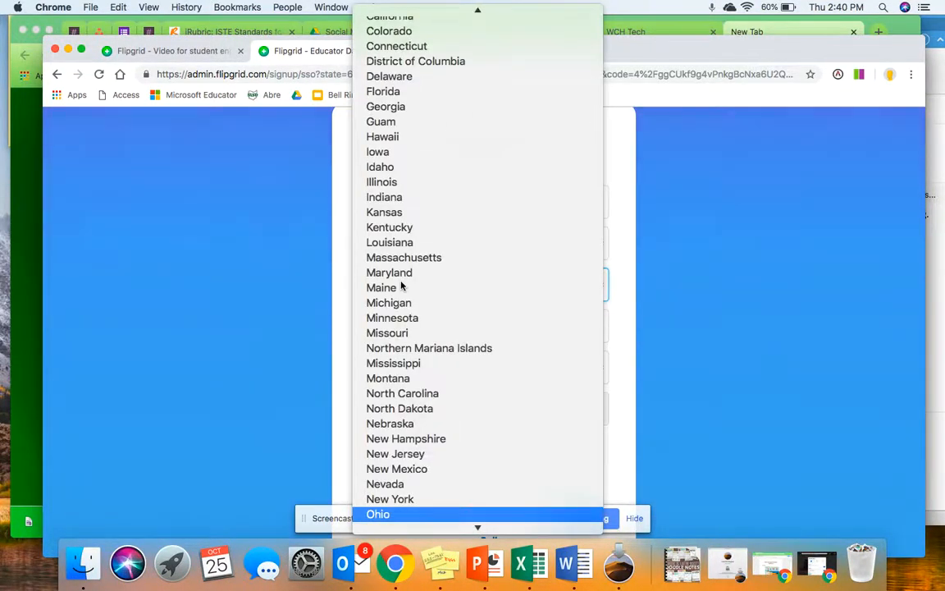
pyautogui.click(388, 512)
# Enter Southwest Local Schools as the school or organization name.
pyautogui.scroll(-2, 386, 294)
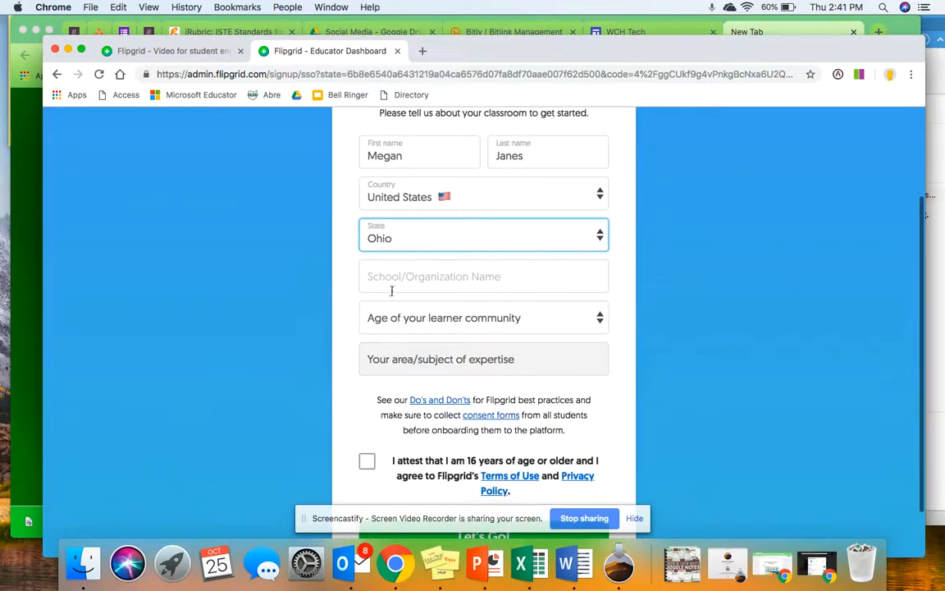
pyautogui.click(415, 277)
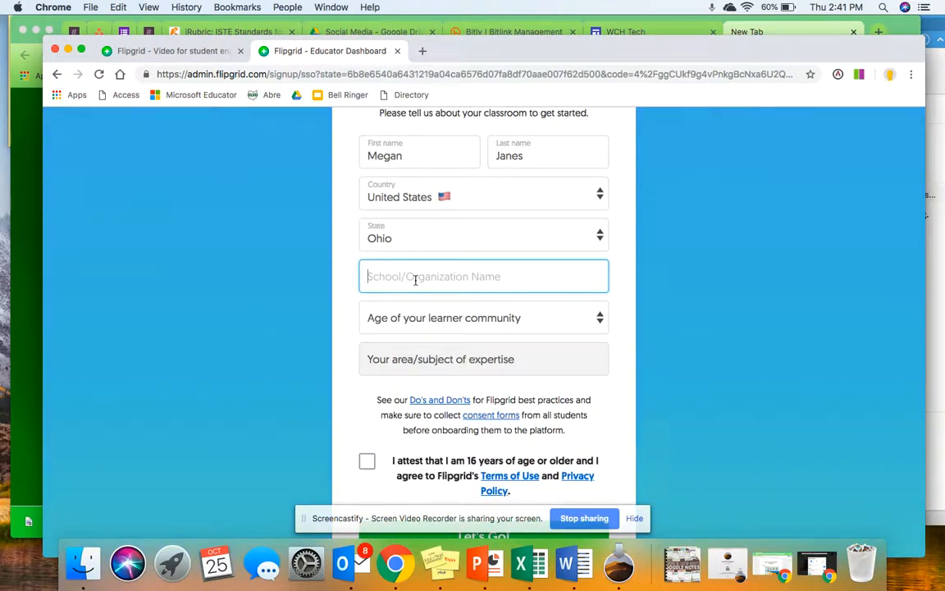
pyautogui.write('S')
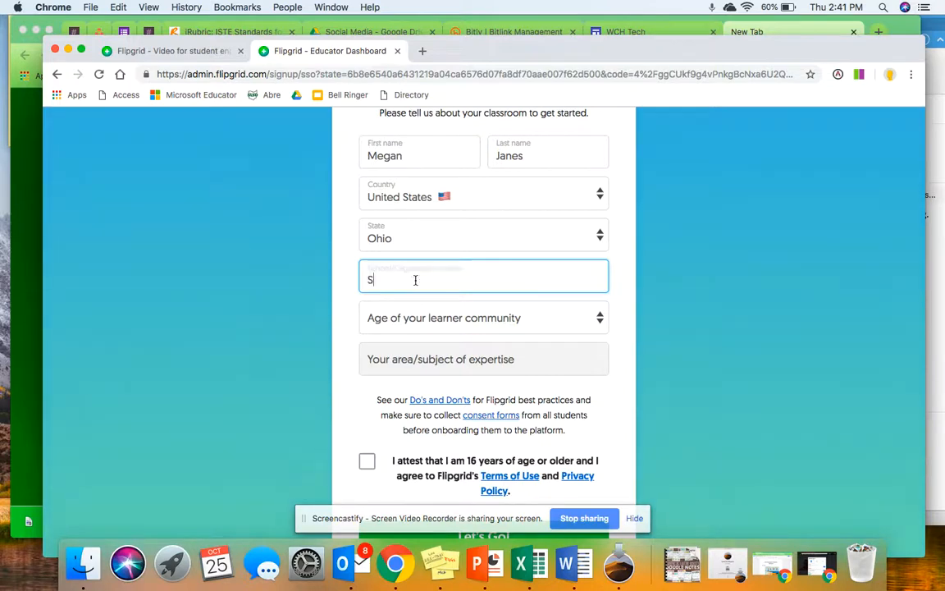
pyautogui.write('outhwest')
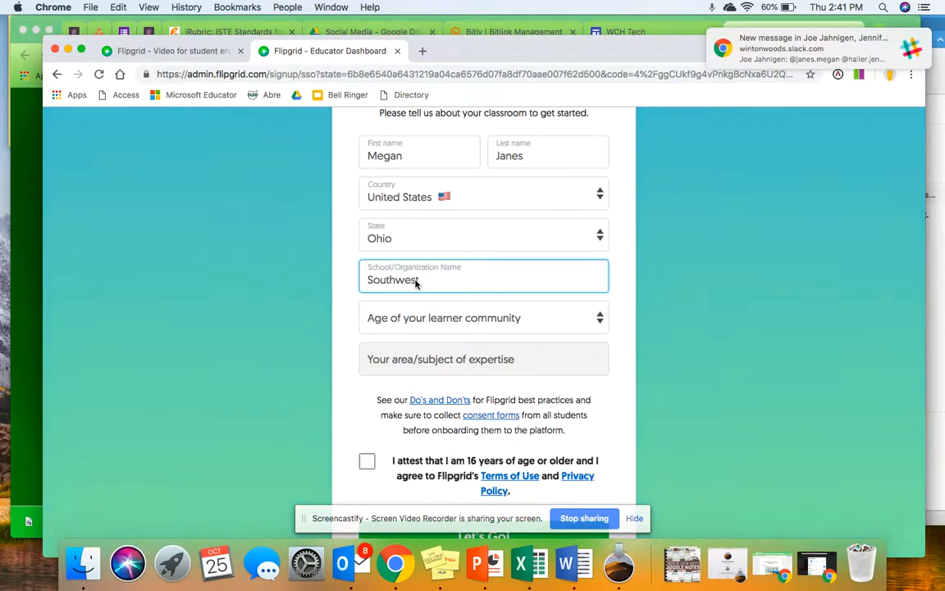
pyautogui.write(' Local School')
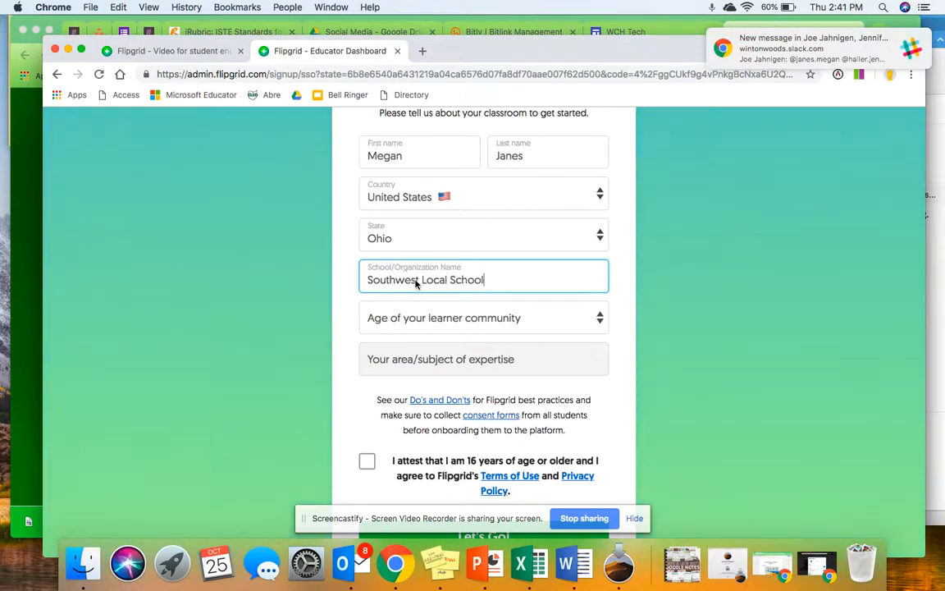
pyautogui.write('s')
# Set the learner community age to Middle school (ages 11-13) and the subject of expertise to All.
pyautogui.click(448, 324)
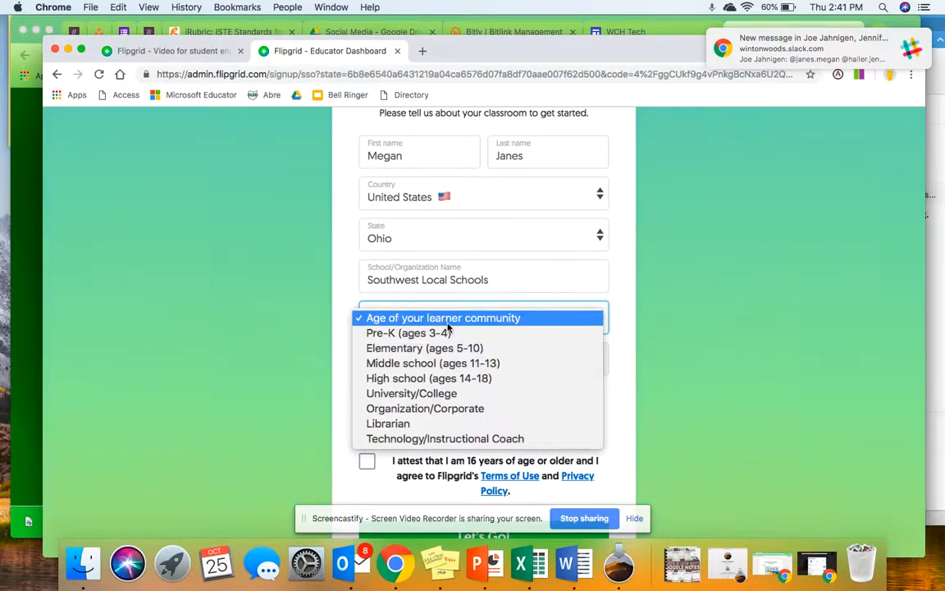
pyautogui.click(435, 363)
pyautogui.click(435, 359)
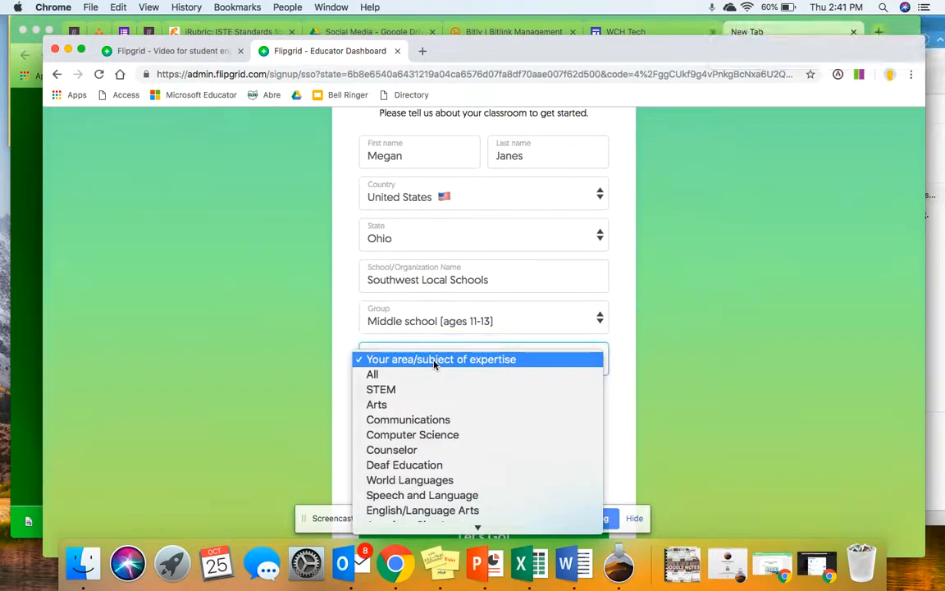
pyautogui.click(371, 375)
# Accept the age attestation and terms of use, and submit the sign-up form.
pyautogui.click(367, 460)
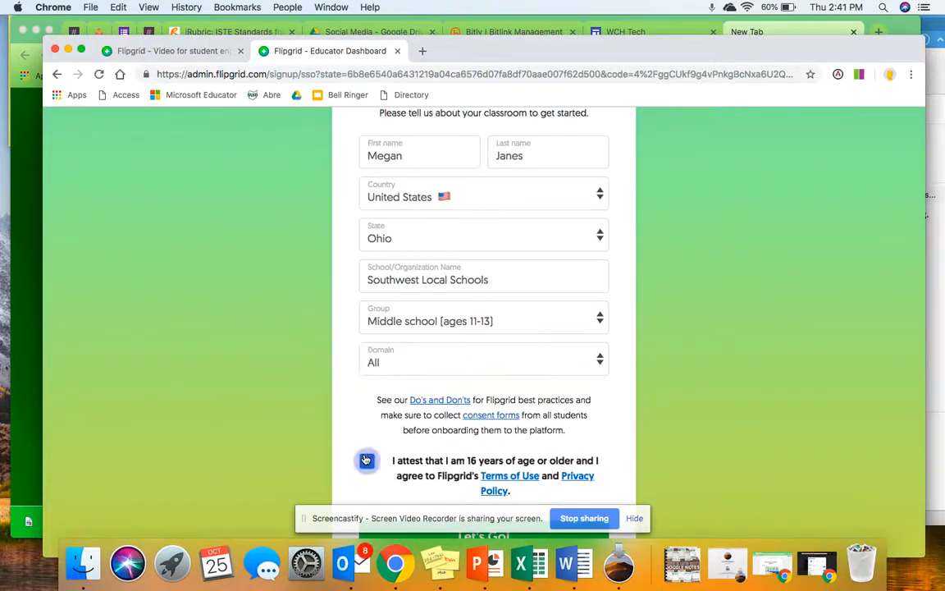
pyautogui.scroll(-2, 650, 392)
pyautogui.click(500, 477)
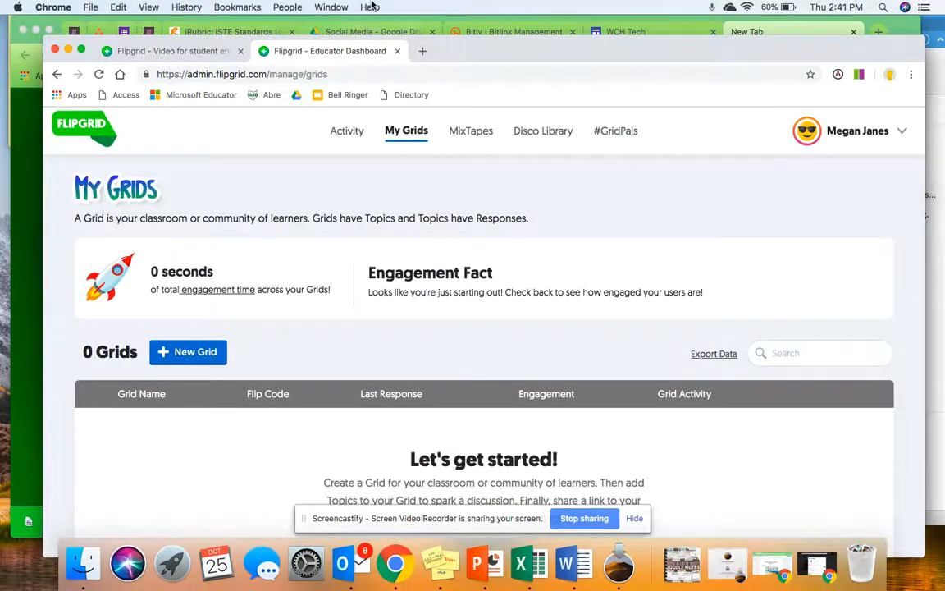
# Start a new Grid from the My Grids page and name it "Bell 1 Reading".
pyautogui.scroll(-3, 283, 272)
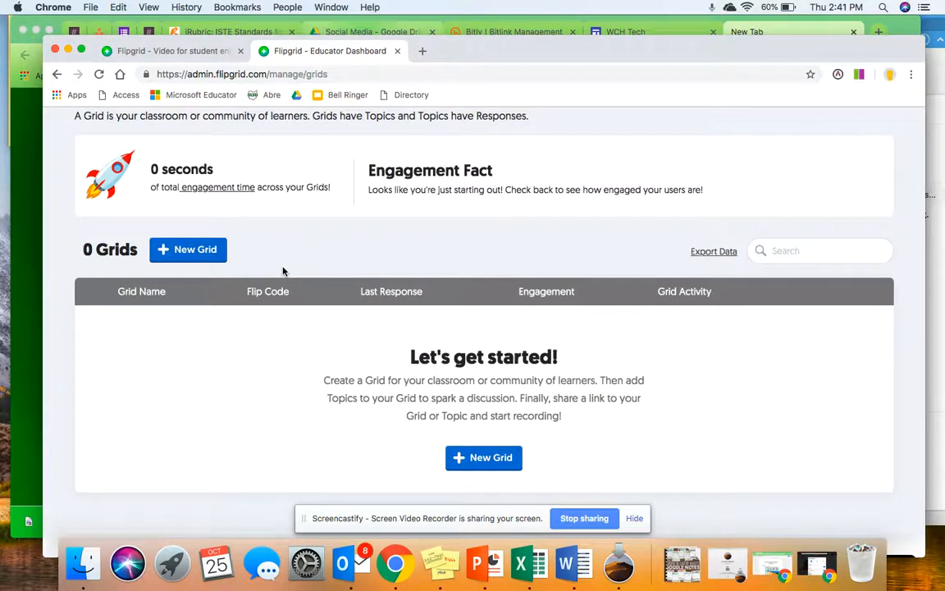
pyautogui.click(195, 250)
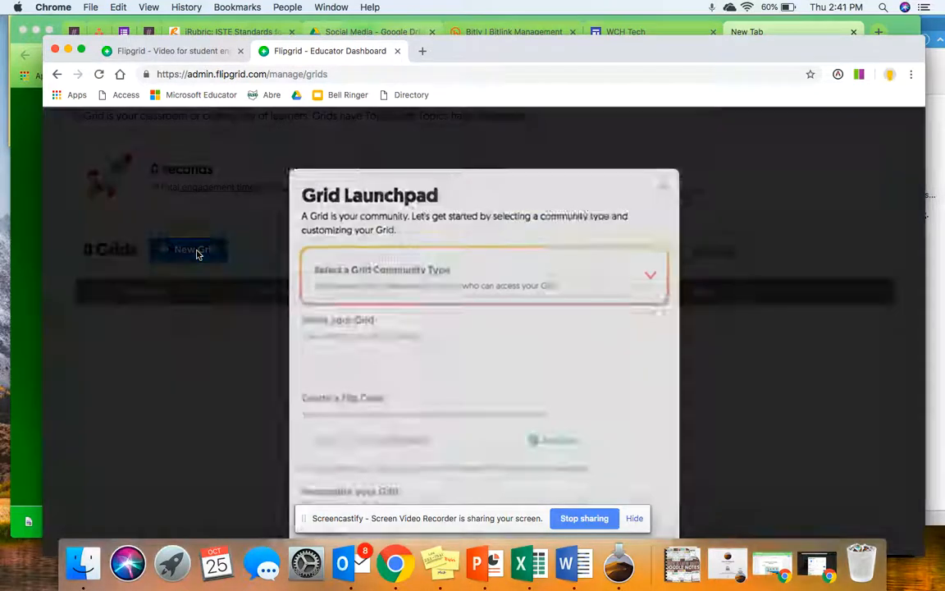
pyautogui.scroll(-3, 362, 319)
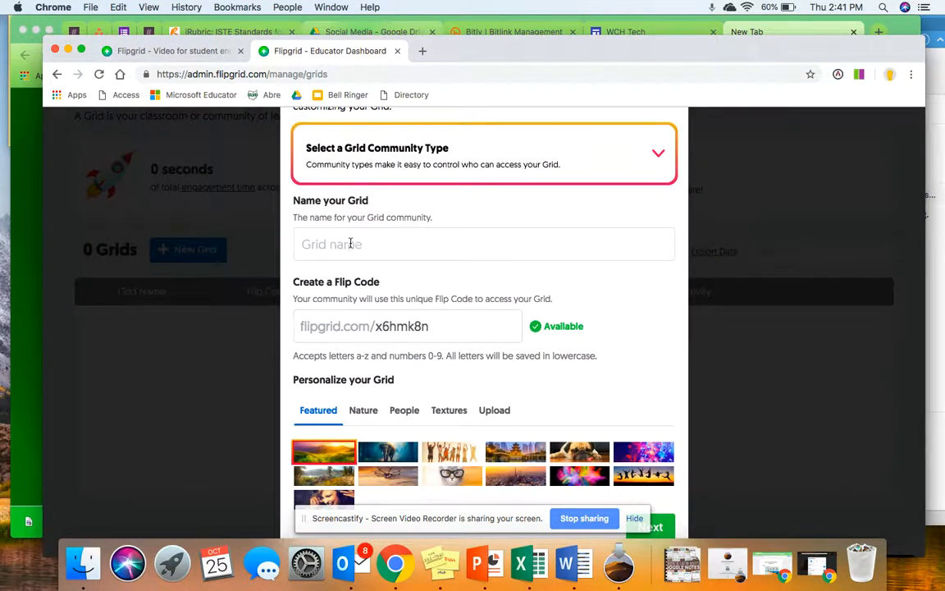
pyautogui.click(351, 242)
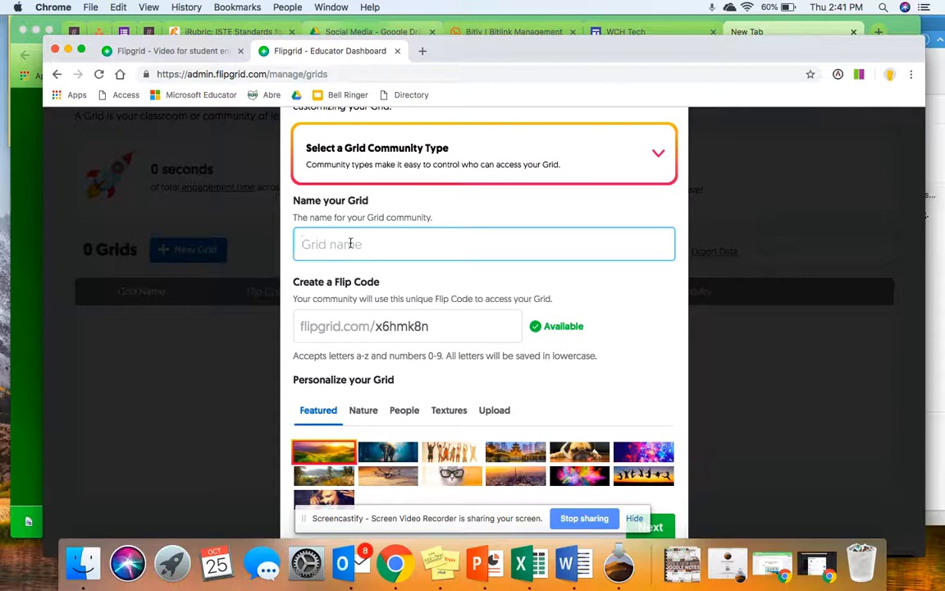
pyautogui.write('Bell ')
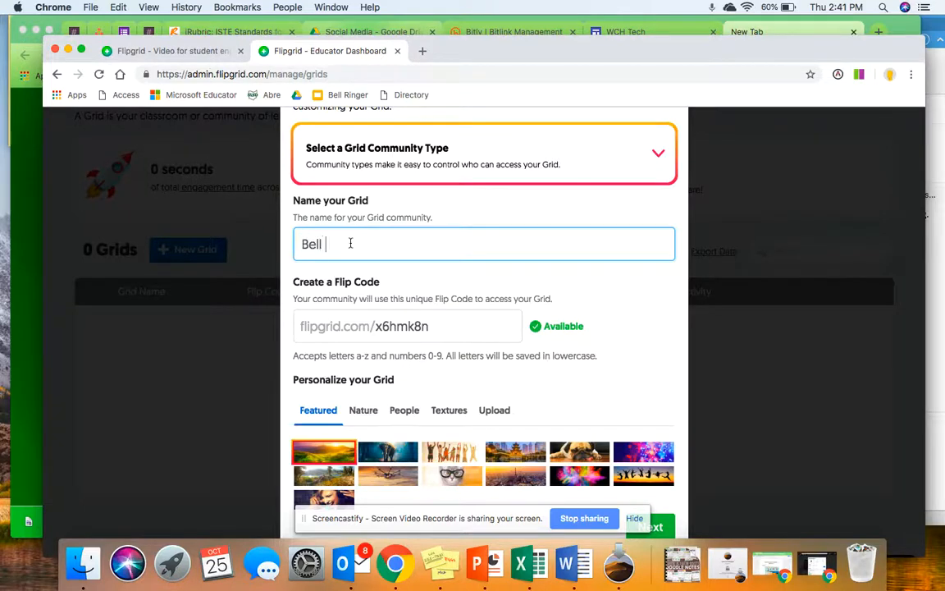
pyautogui.write('1 Reading')
# Choose the second image in the second row of the Featured pictures as the Grid's cover and try to continue.
pyautogui.scroll(-2, 517, 257)
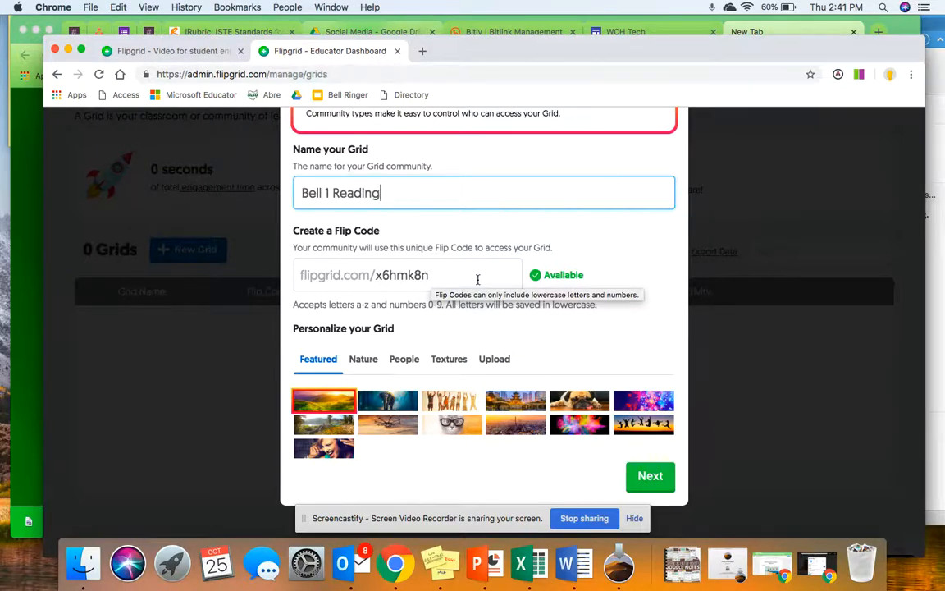
pyautogui.click(387, 425)
pyautogui.click(654, 487)
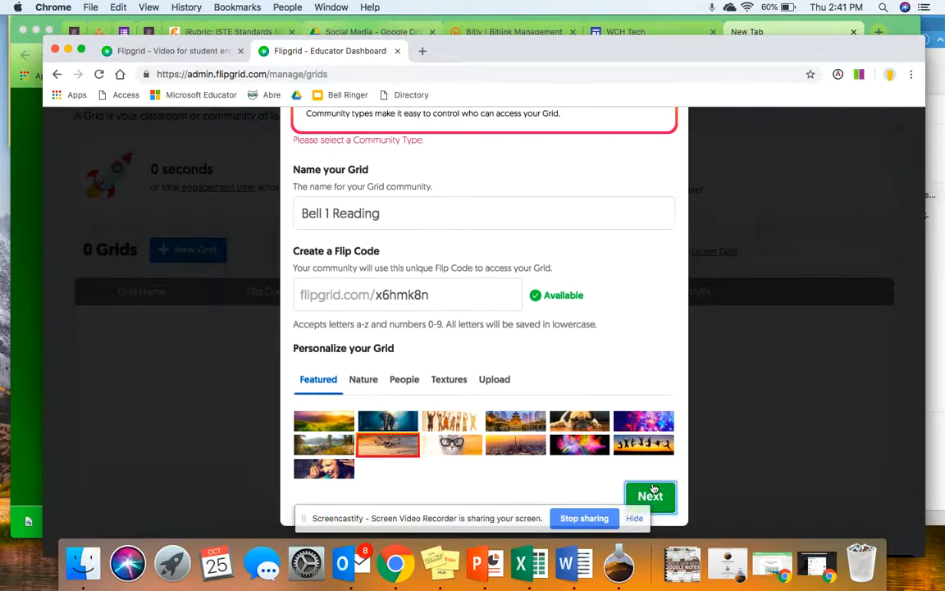
# Set the Grid's community type to School Email Domain and continue to the domain settings.
pyautogui.scroll(3, 566, 332)
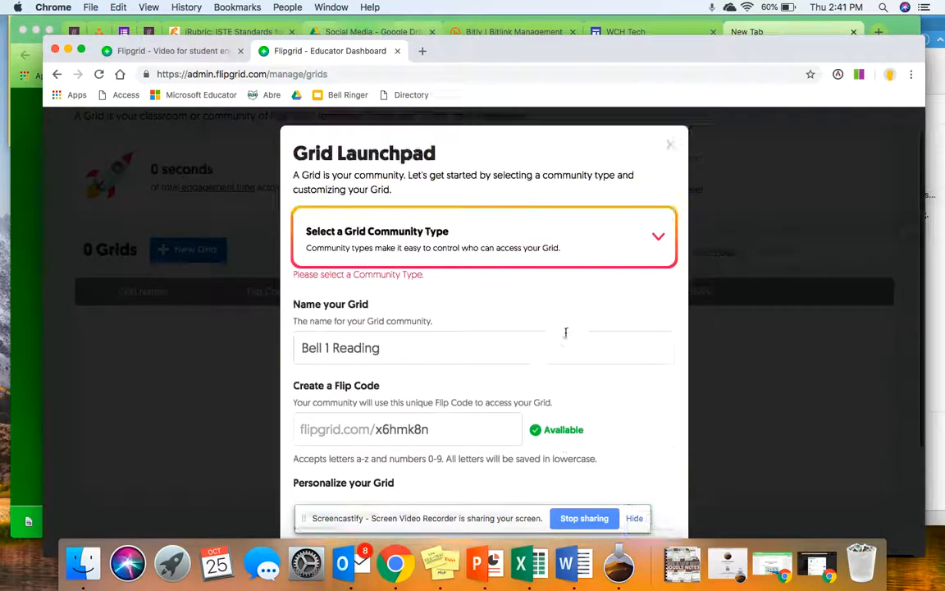
pyautogui.click(497, 248)
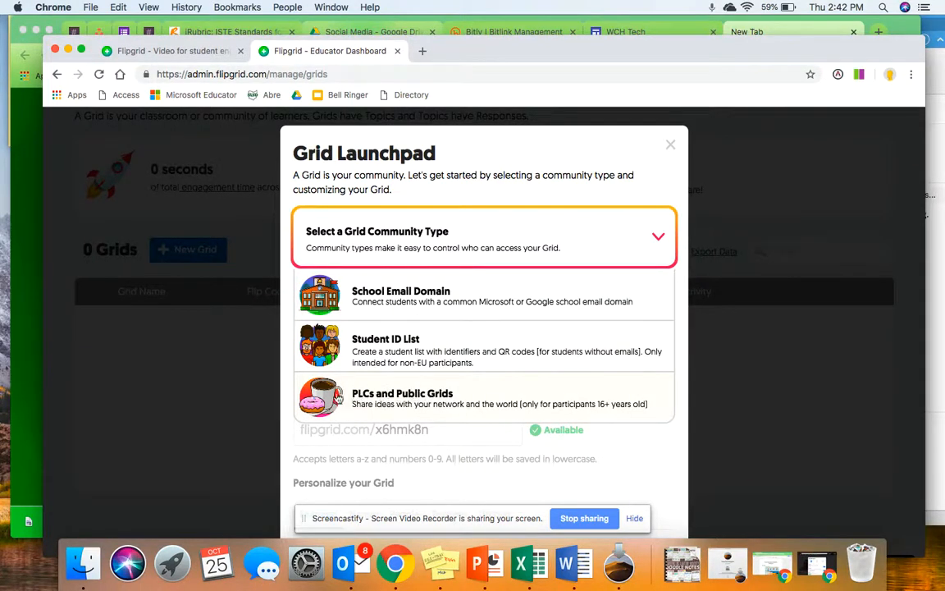
pyautogui.click(393, 303)
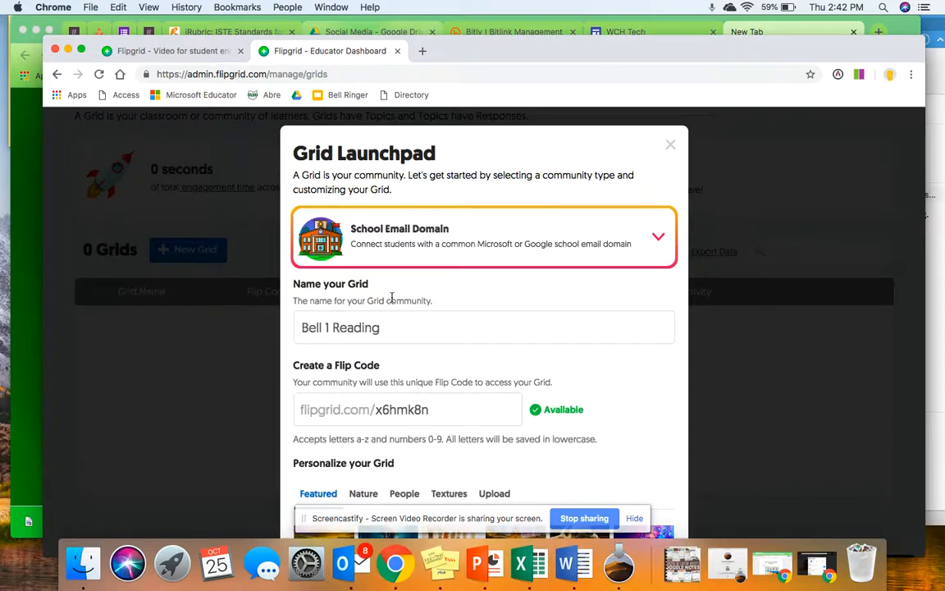
pyautogui.scroll(-3, 392, 298)
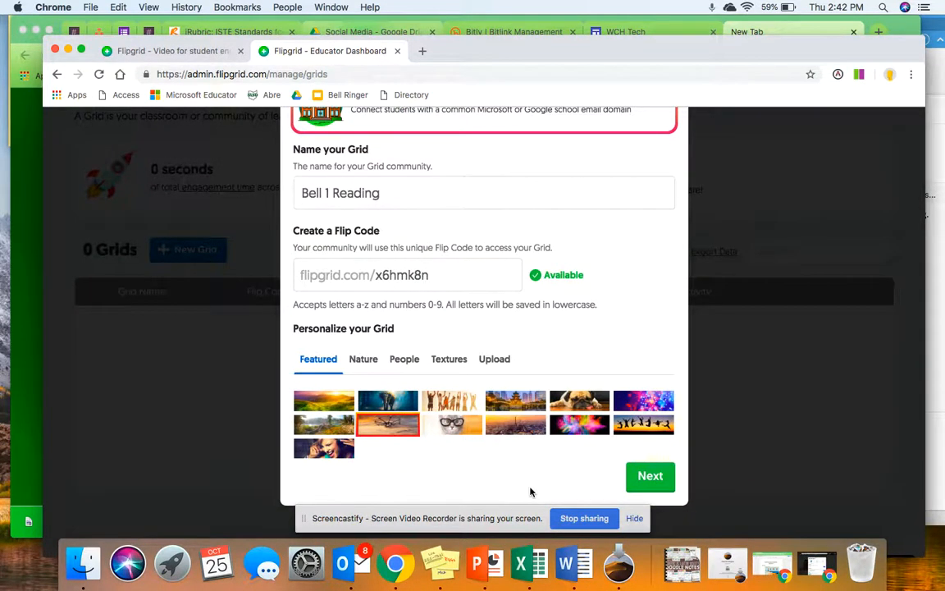
pyautogui.click(634, 483)
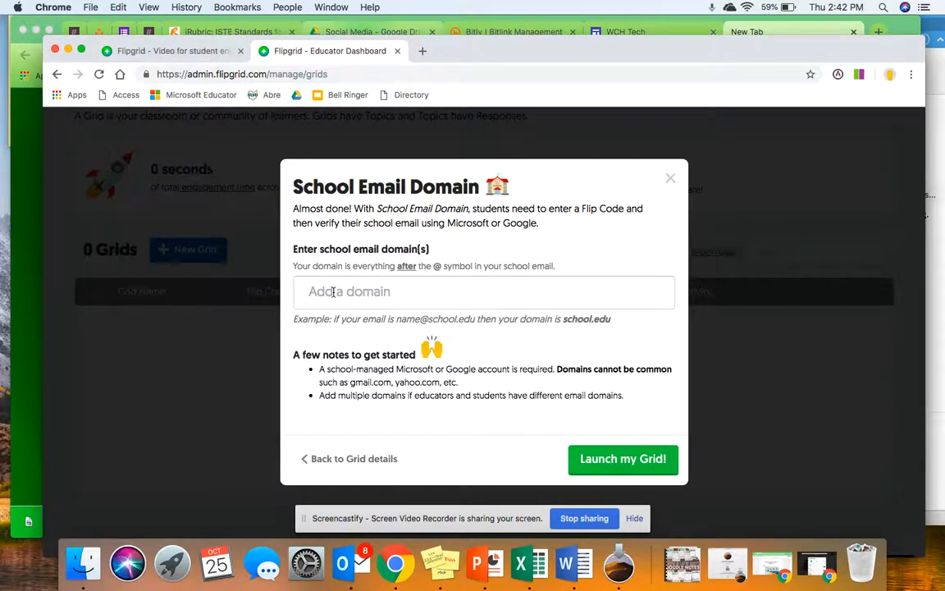
# Add southwestlocalschools.org as the Grid's school email domain.
pyautogui.write('@')
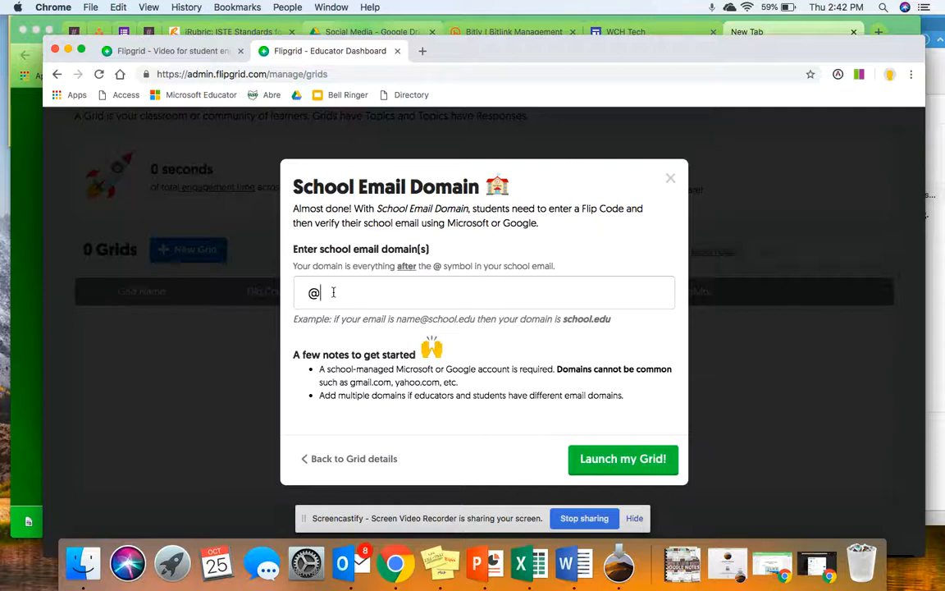
pyautogui.write('southwestlocalschools.org')
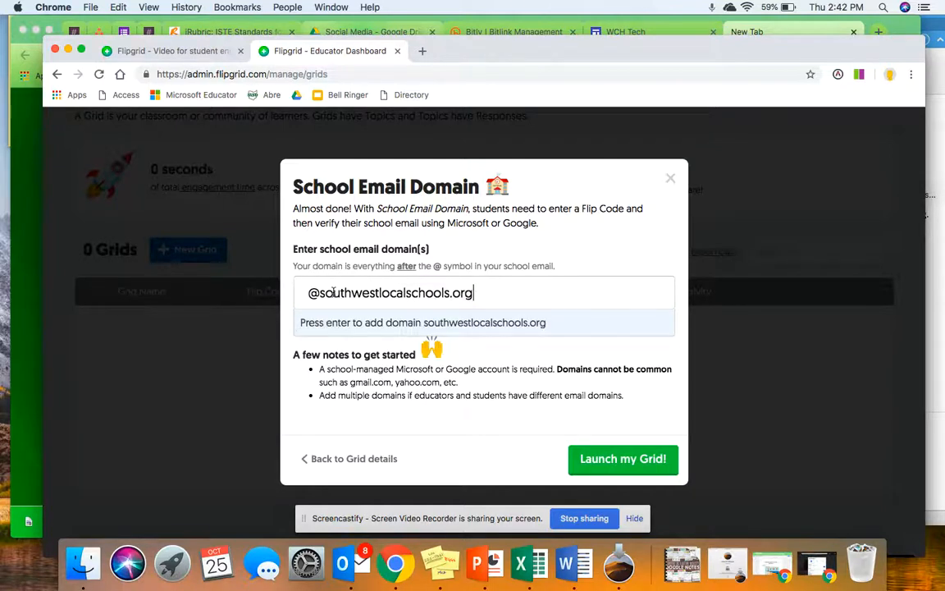
pyautogui.press('Return')
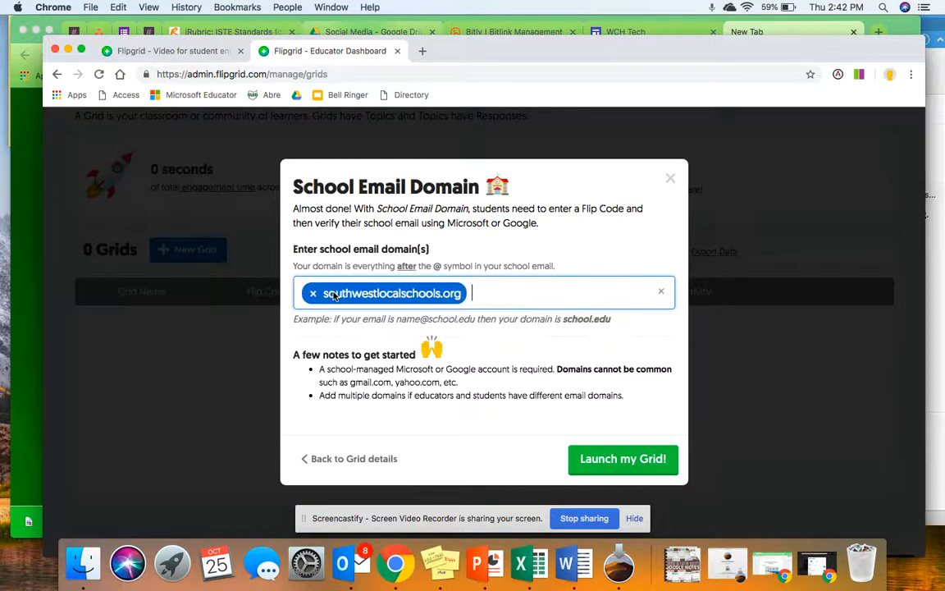
pyautogui.write('@')
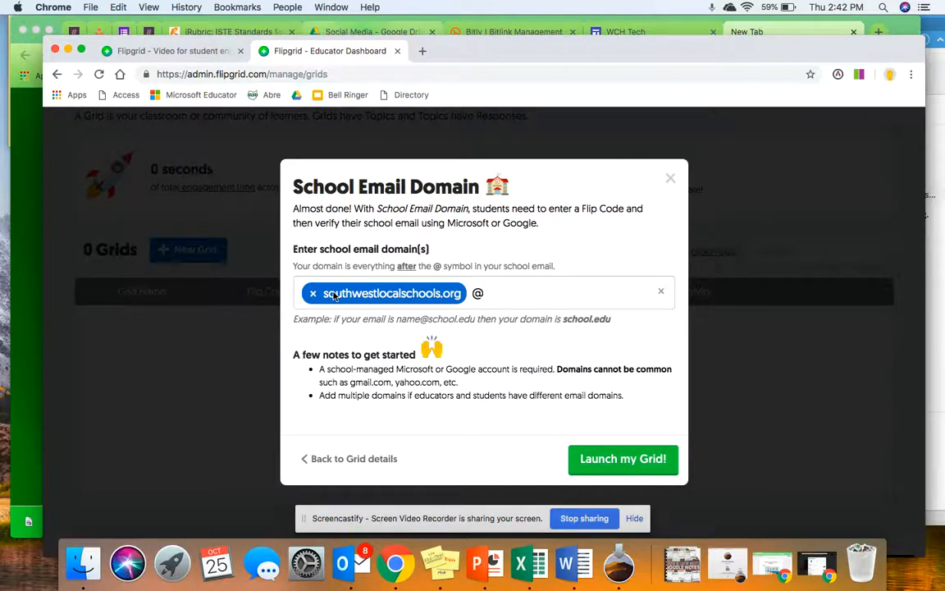
pyautogui.write('studentsouthe')
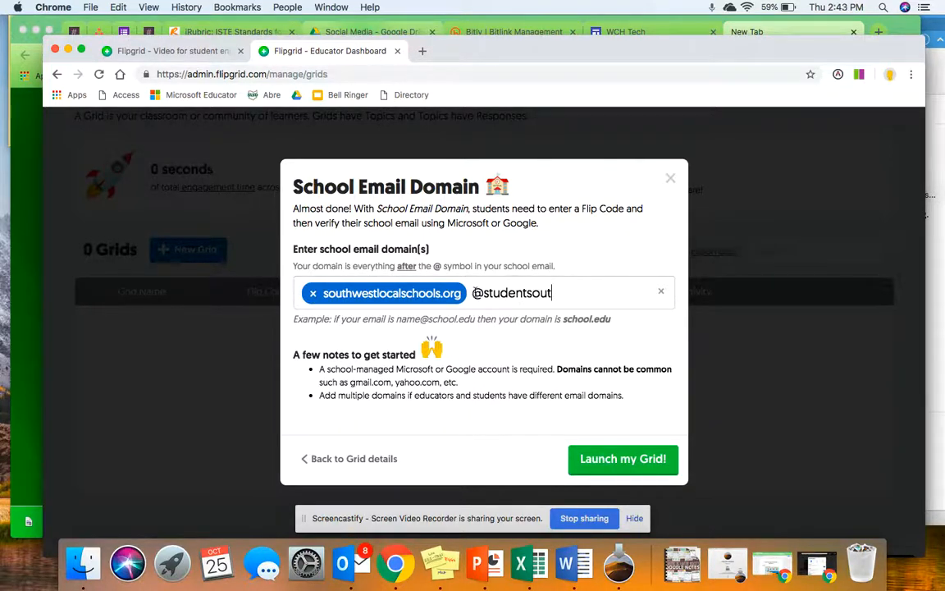
pyautogui.press('BackSpace')
pyautogui.press('BackSpace')
pyautogui.press('BackSpace')
pyautogui.press('BackSpace')
pyautogui.press('BackSpace')
pyautogui.press('BackSpace')
pyautogui.press('BackSpace')
pyautogui.press('BackSpace')
pyautogui.press('BackSpace')
pyautogui.press('BackSpace')
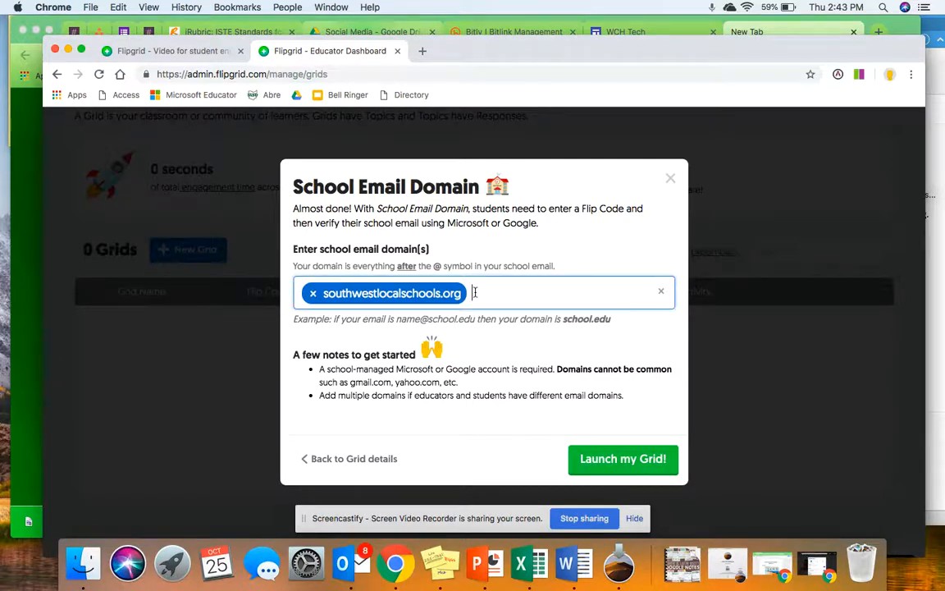
# Launch the Grid with the entered school email domain.
pyautogui.click(630, 459)
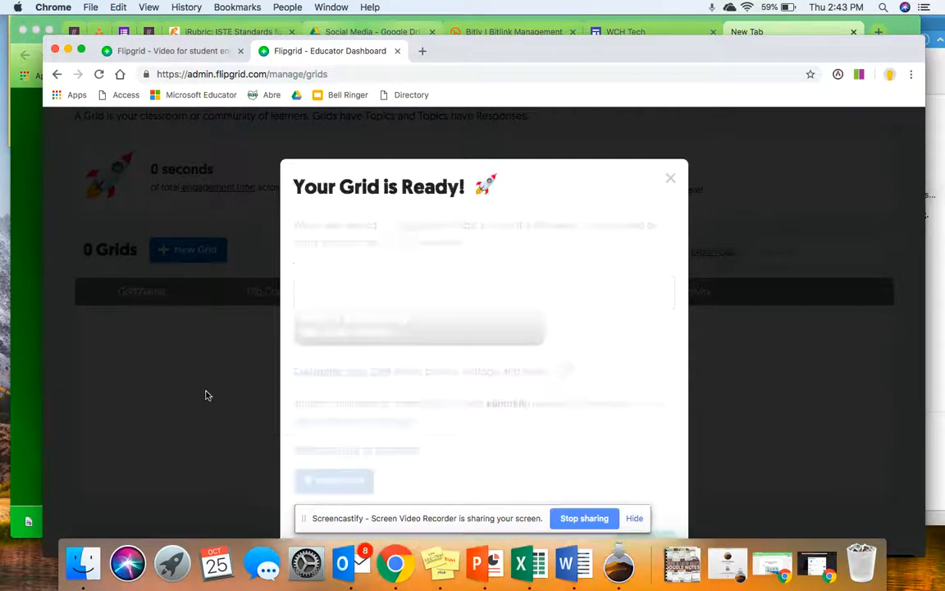
# Finish the Grid setup and start a new Topic in the Bell 1 Reading Grid.
pyautogui.scroll(-2, 624, 472)
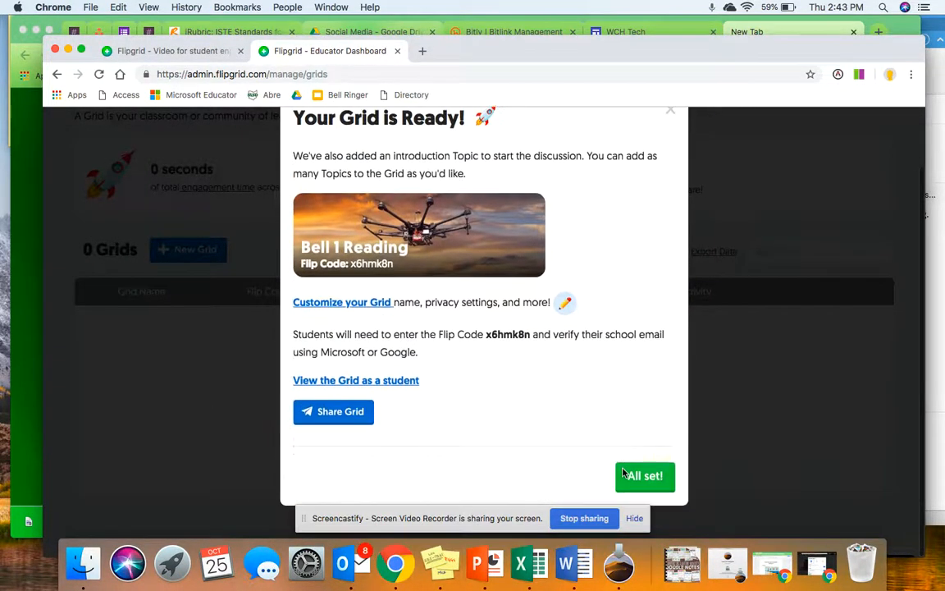
pyautogui.click(628, 476)
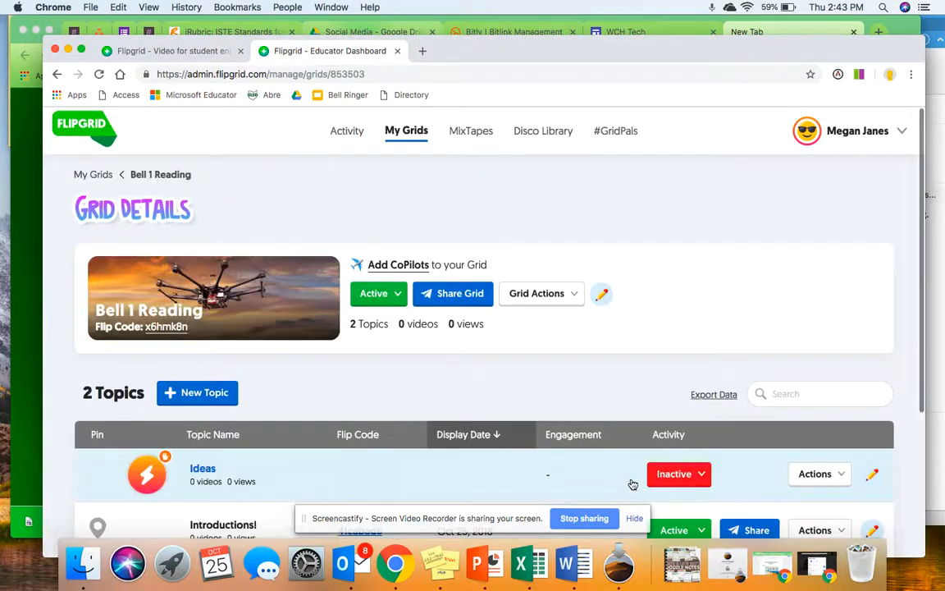
pyautogui.scroll(-2, 91, 371)
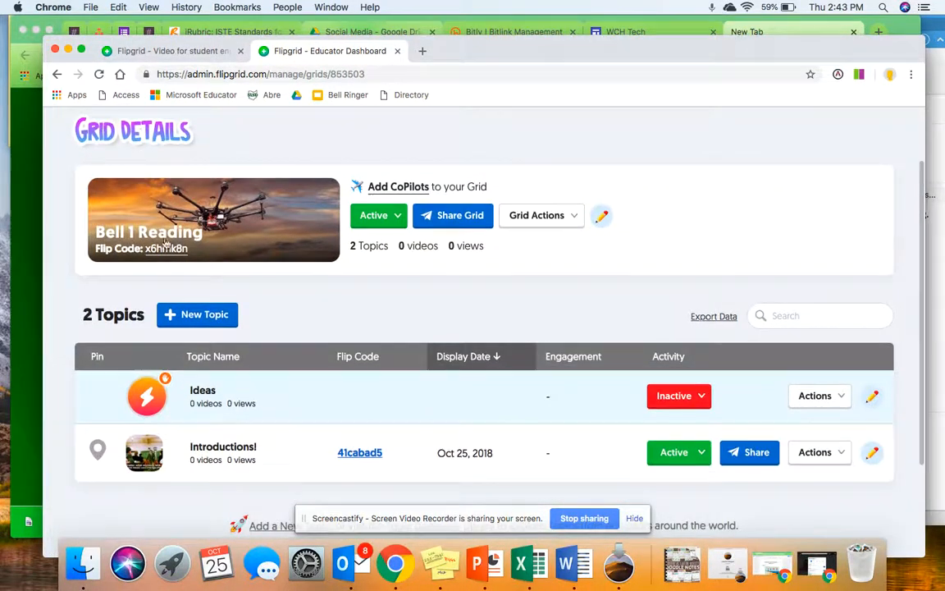
pyautogui.scroll(-2, 57, 277)
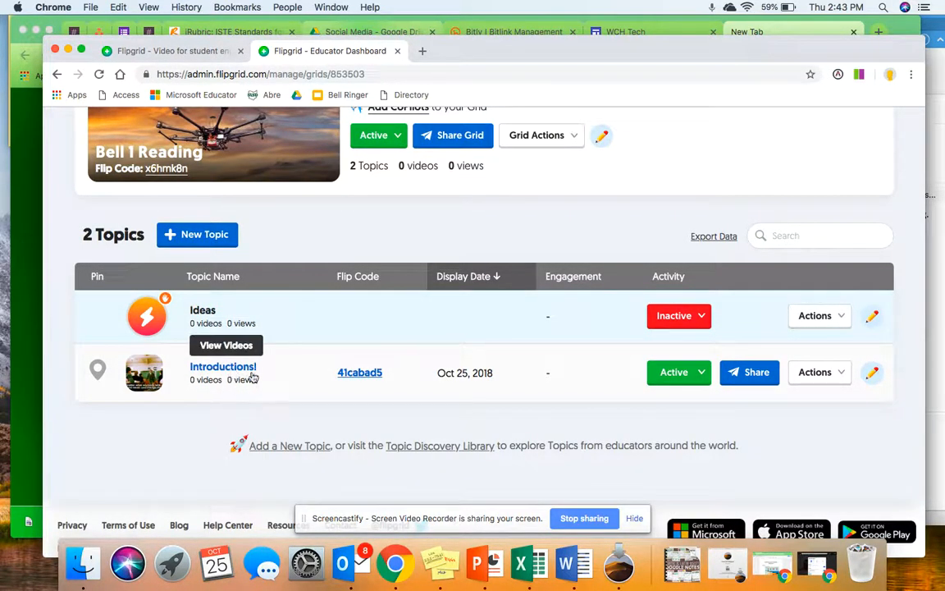
pyautogui.click(208, 234)
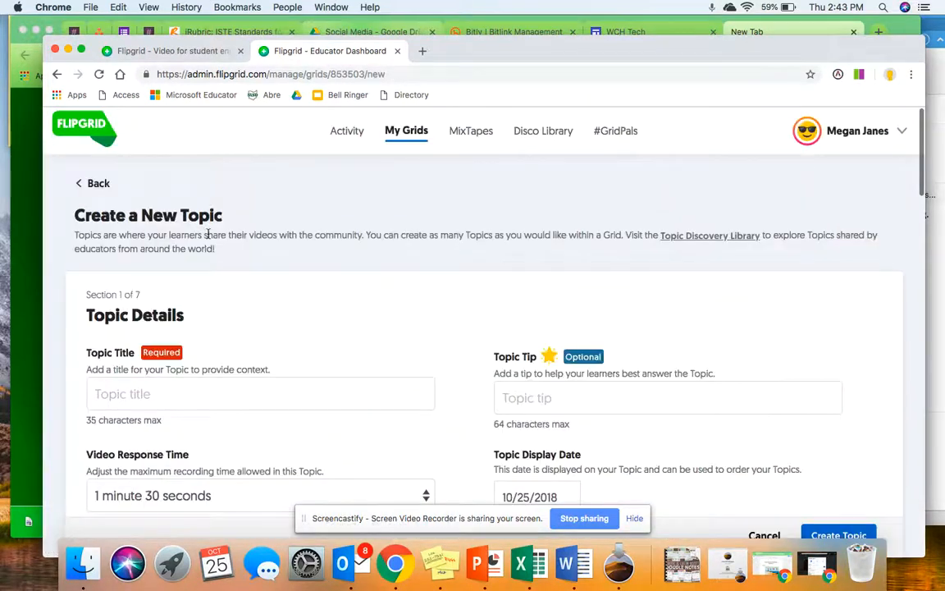
# Give the new Topic the title Introduce Yourself.
pyautogui.scroll(-3, 208, 238)
pyautogui.click(170, 289)
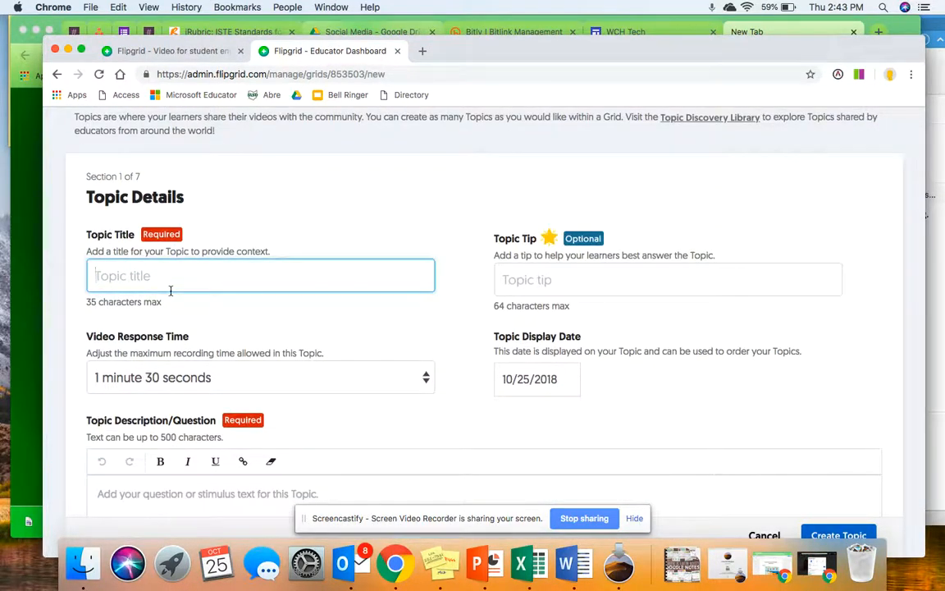
pyautogui.write('Introduce Yourself')
# Set the Topic's maximum video response time to 1 minute.
pyautogui.scroll(-2, 205, 293)
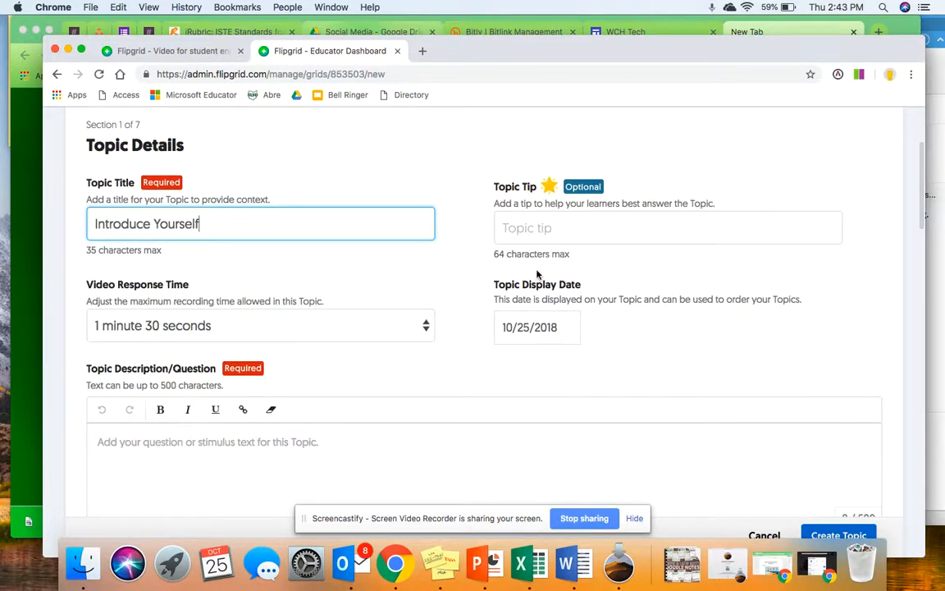
pyautogui.scroll(-2, 420, 272)
pyautogui.click(420, 273)
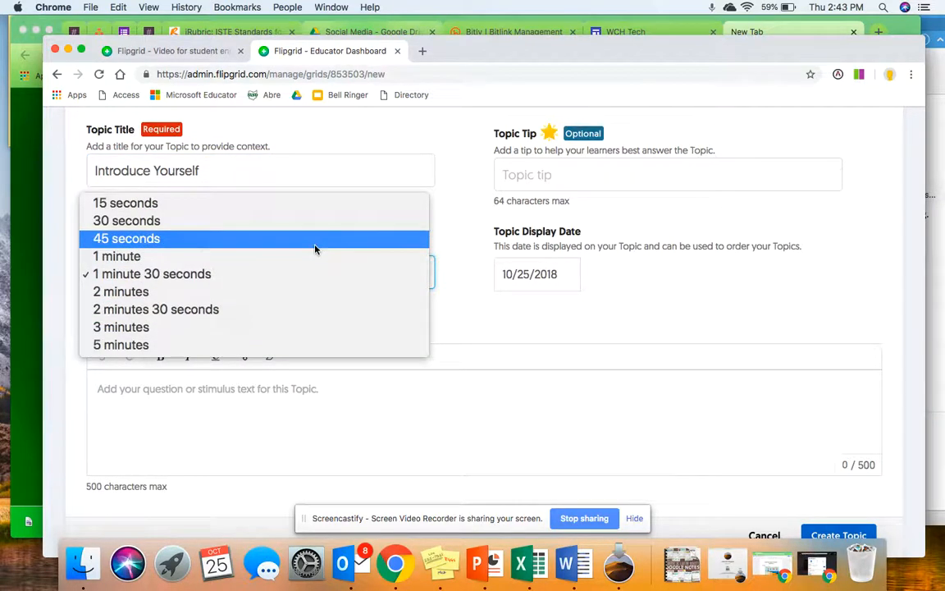
pyautogui.click(225, 264)
# Enter the Topic description "Record an introduction of yourself in 1 minute here.".
pyautogui.scroll(-3, 484, 289)
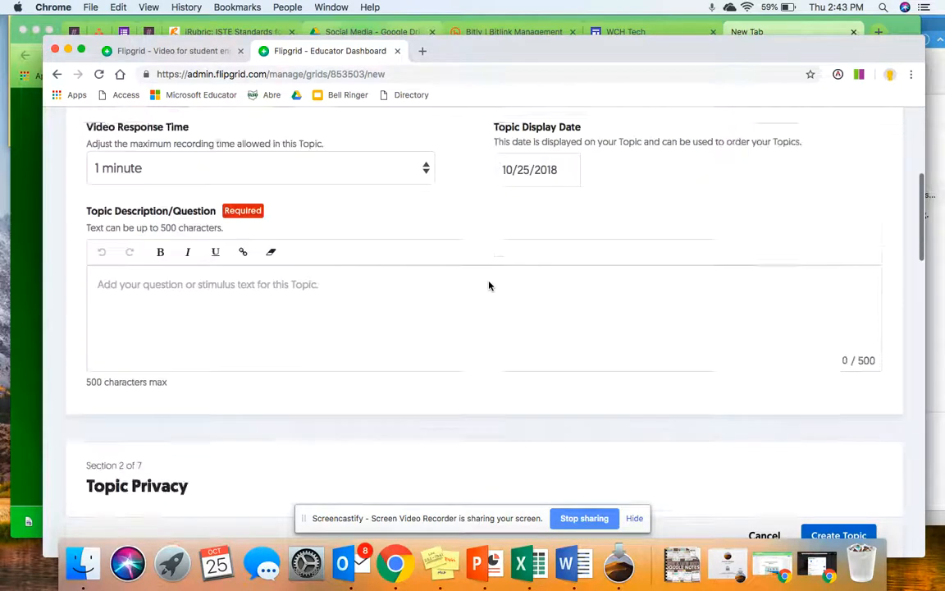
pyautogui.scroll(-1, 489, 286)
pyautogui.click(262, 271)
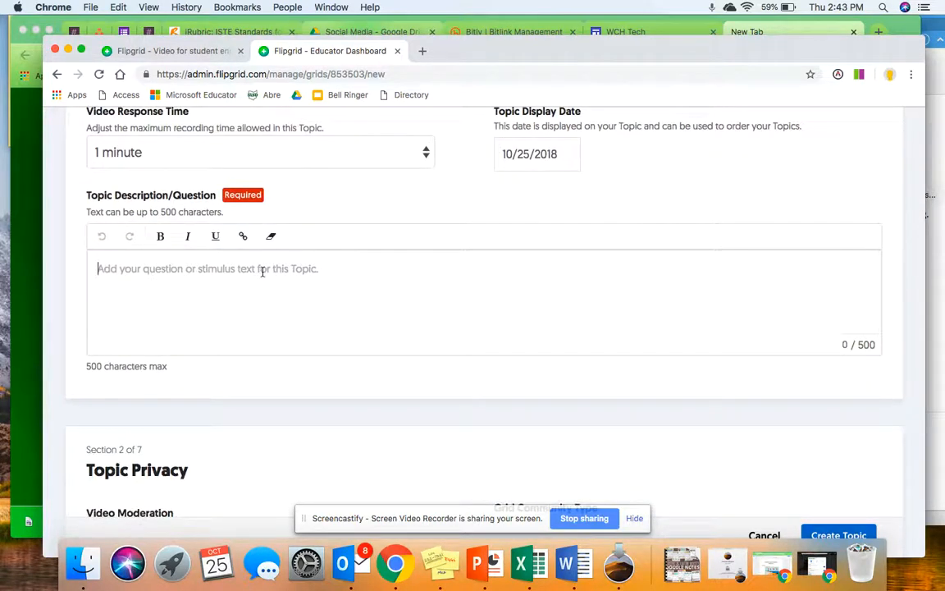
pyautogui.write('Record a')
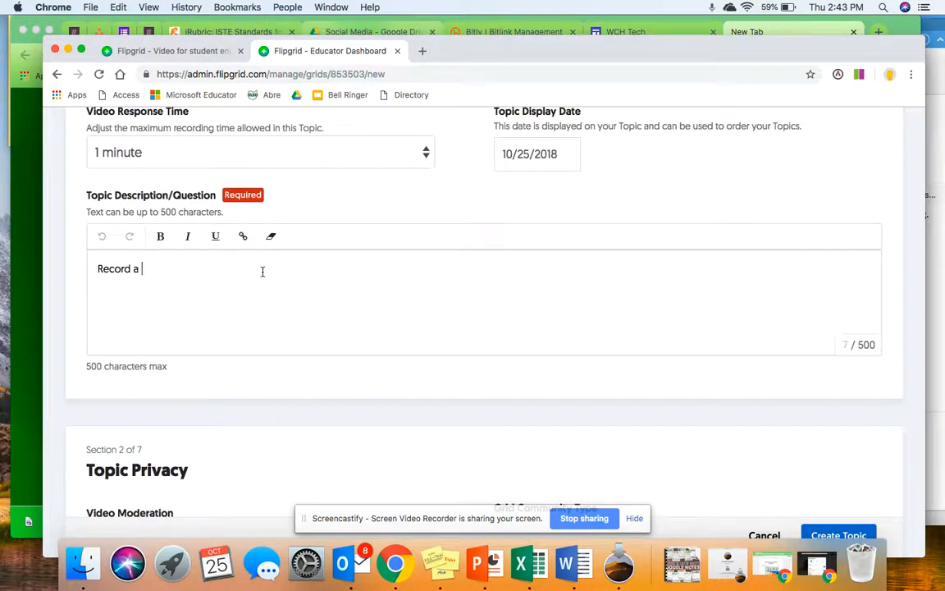
pyautogui.write('n introduction of yourself')
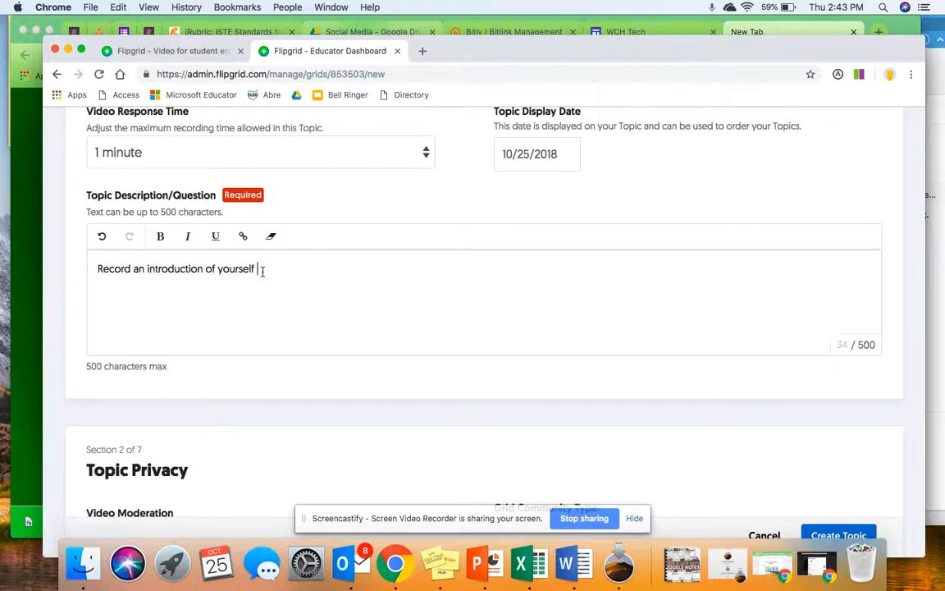
pyautogui.write(' in 1 minute here.')
# Turn off the Topic's Video Views, Video Reactions, Student-to-Student Replies and Video Title, and set Selfie Decorations to None.
pyautogui.scroll(-3, 262, 271)
pyautogui.scroll(-4, 263, 273)
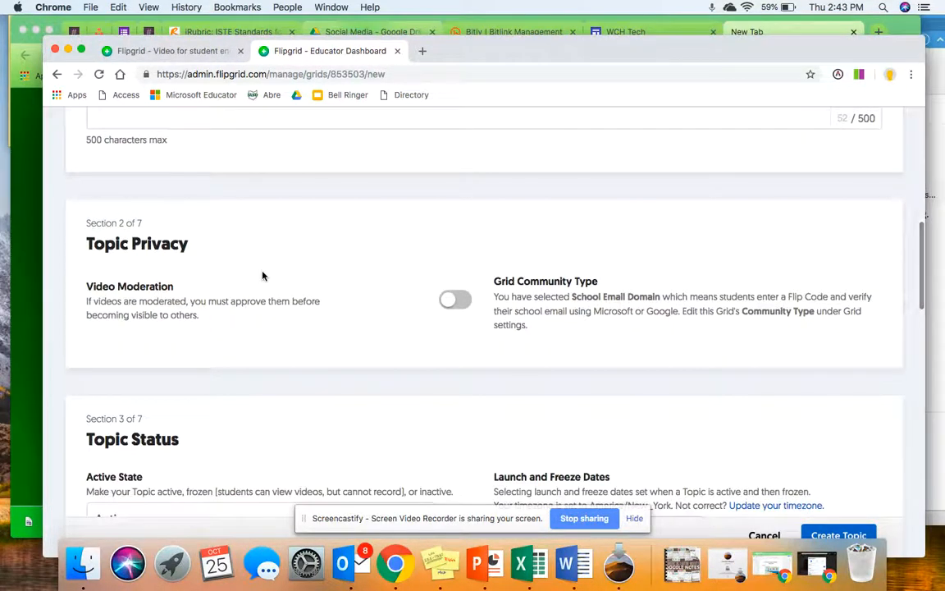
pyautogui.scroll(-1, 264, 278)
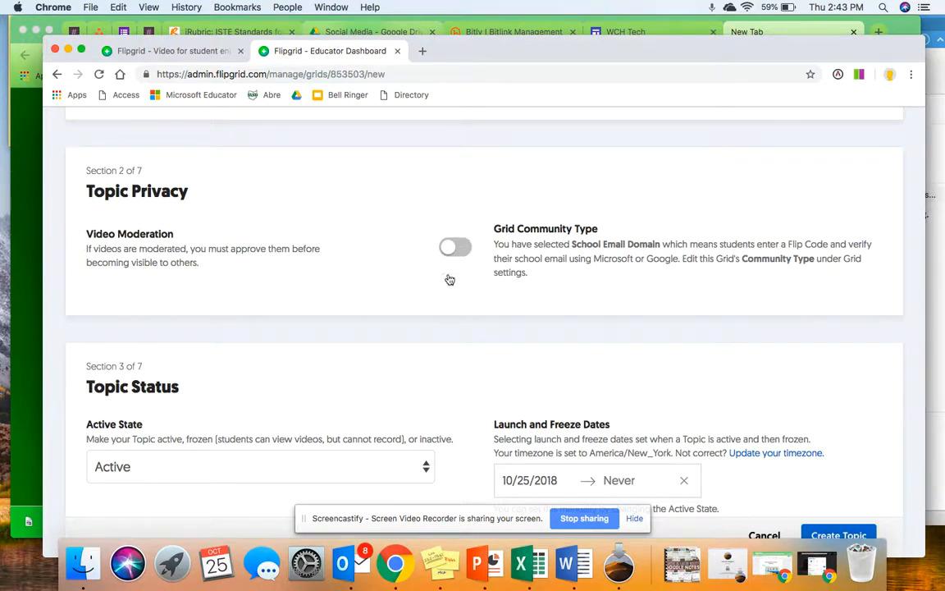
pyautogui.scroll(-1, 416, 308)
pyautogui.scroll(-5, 417, 309)
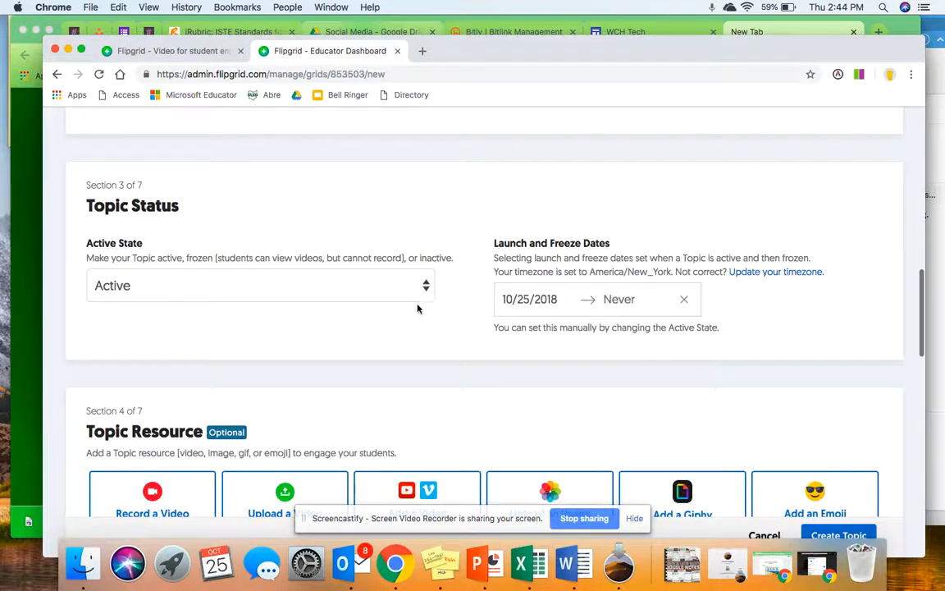
pyautogui.scroll(-13, 417, 307)
pyautogui.scroll(-10, 417, 308)
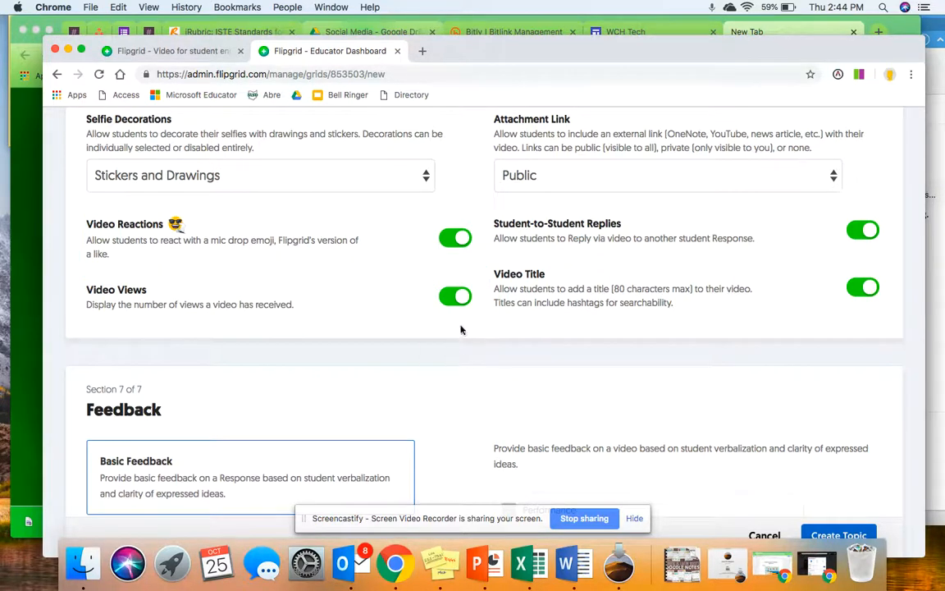
pyautogui.click(462, 298)
pyautogui.click(455, 237)
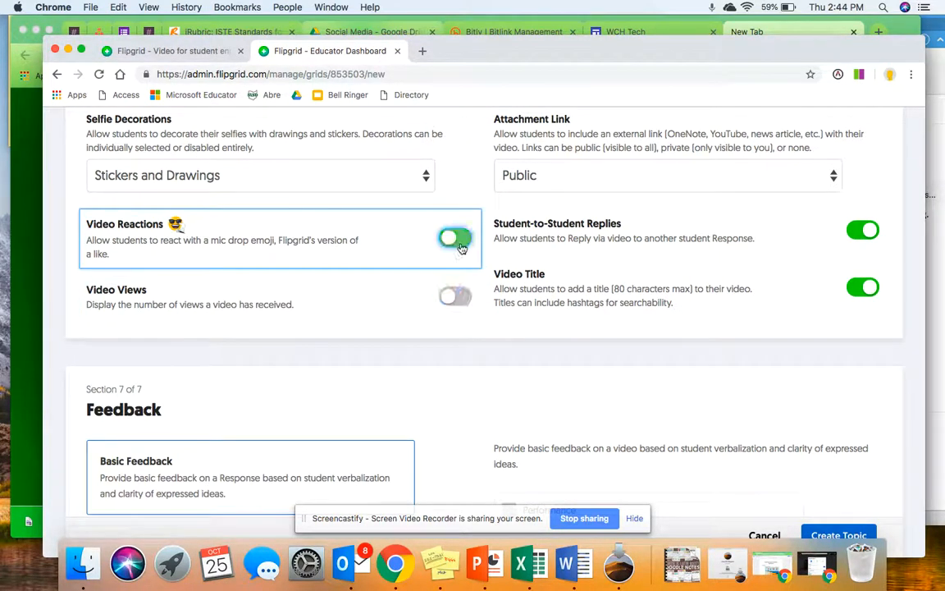
pyautogui.click(862, 231)
pyautogui.click(865, 293)
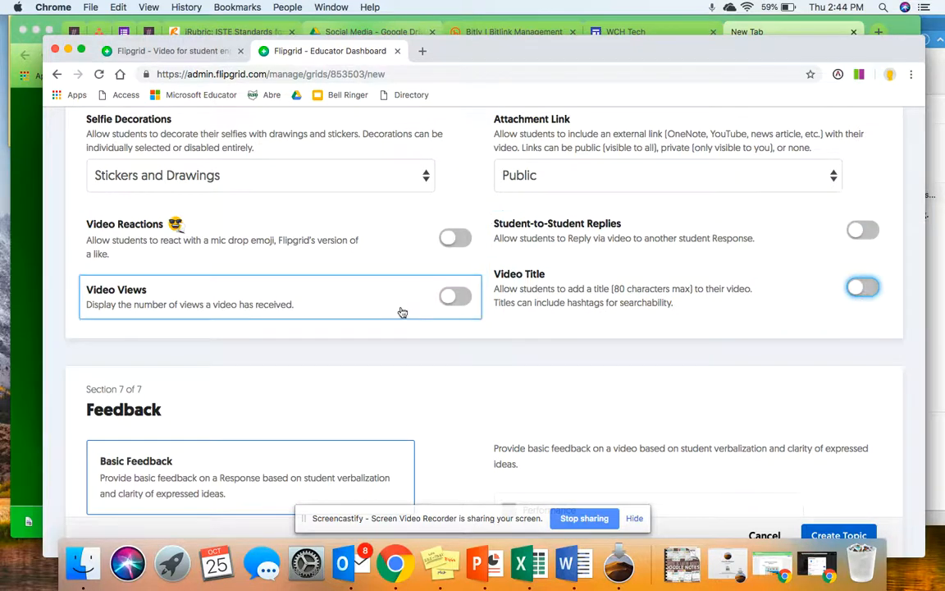
pyautogui.click(421, 177)
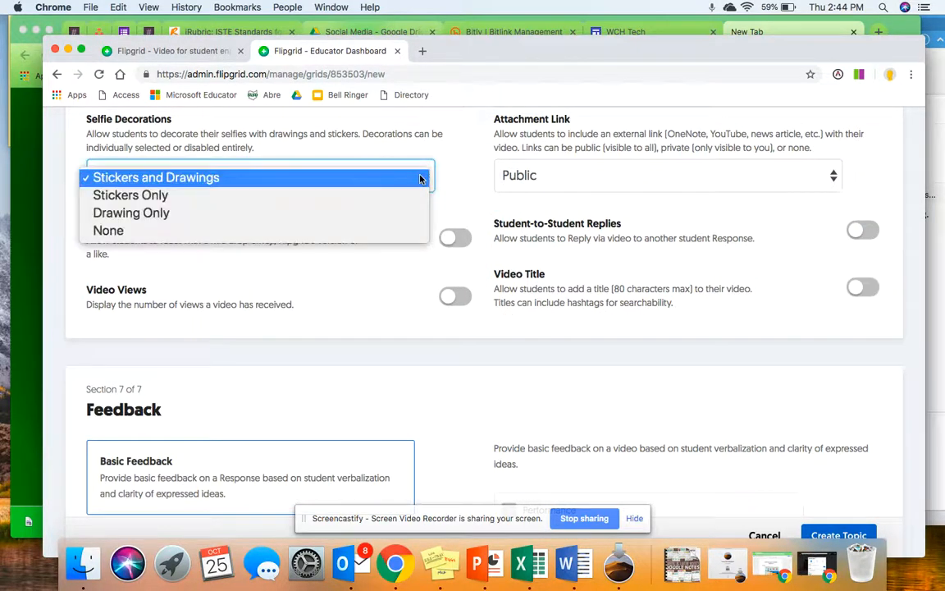
pyautogui.click(109, 230)
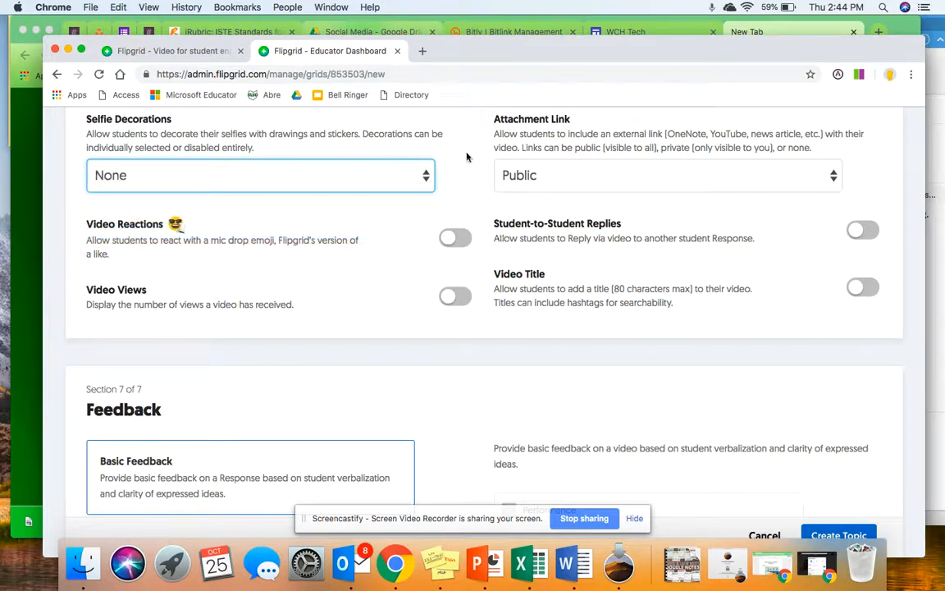
# Create the Topic with Basic Feedback kept and dismiss the confirmation to reach its details.
pyautogui.scroll(-3, 467, 154)
pyautogui.scroll(-3, 466, 154)
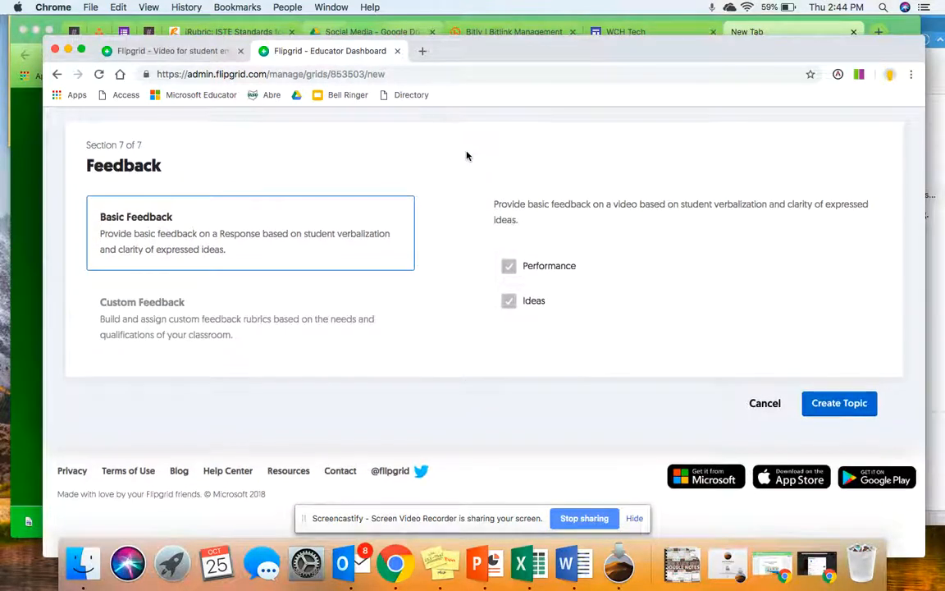
pyautogui.click(853, 409)
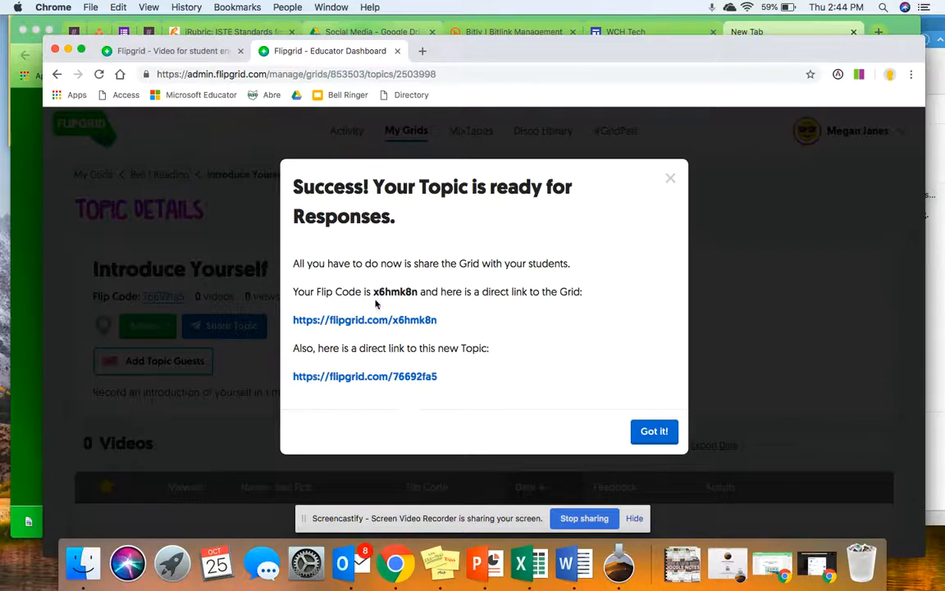
pyautogui.click(671, 178)
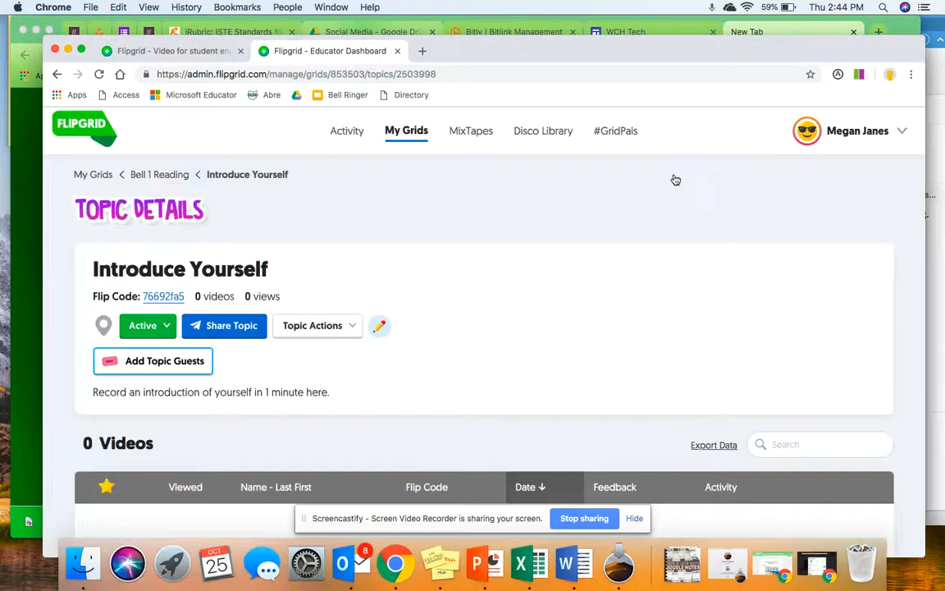
# View the sharing options for the Introduce Yourself Topic, including its Flip Code and link, and close them.
pyautogui.click(225, 327)
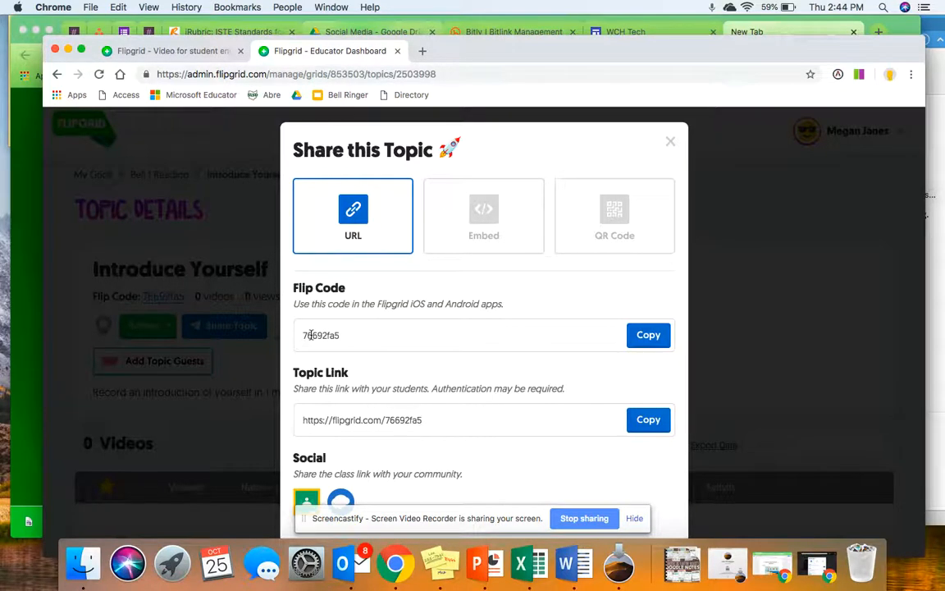
pyautogui.click(671, 142)
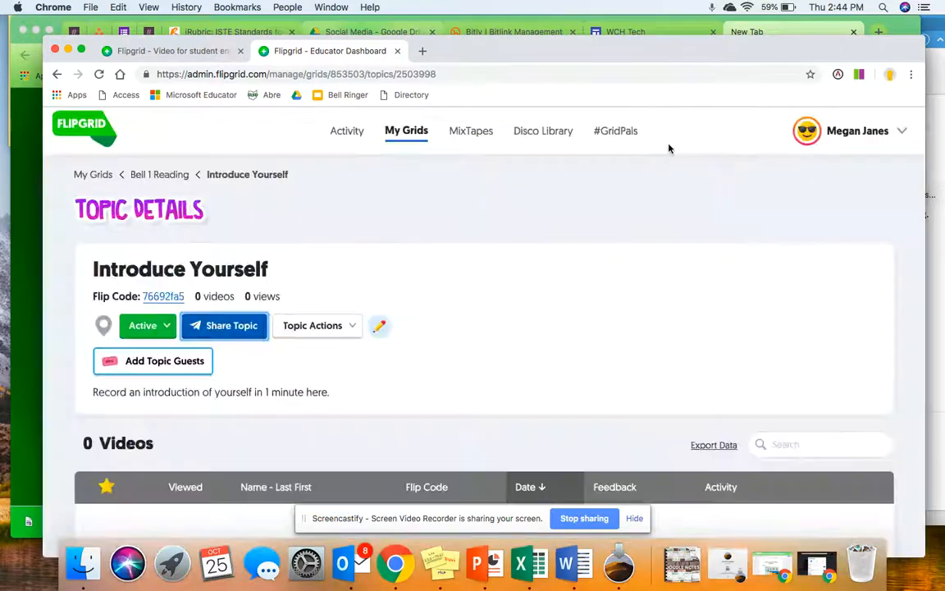